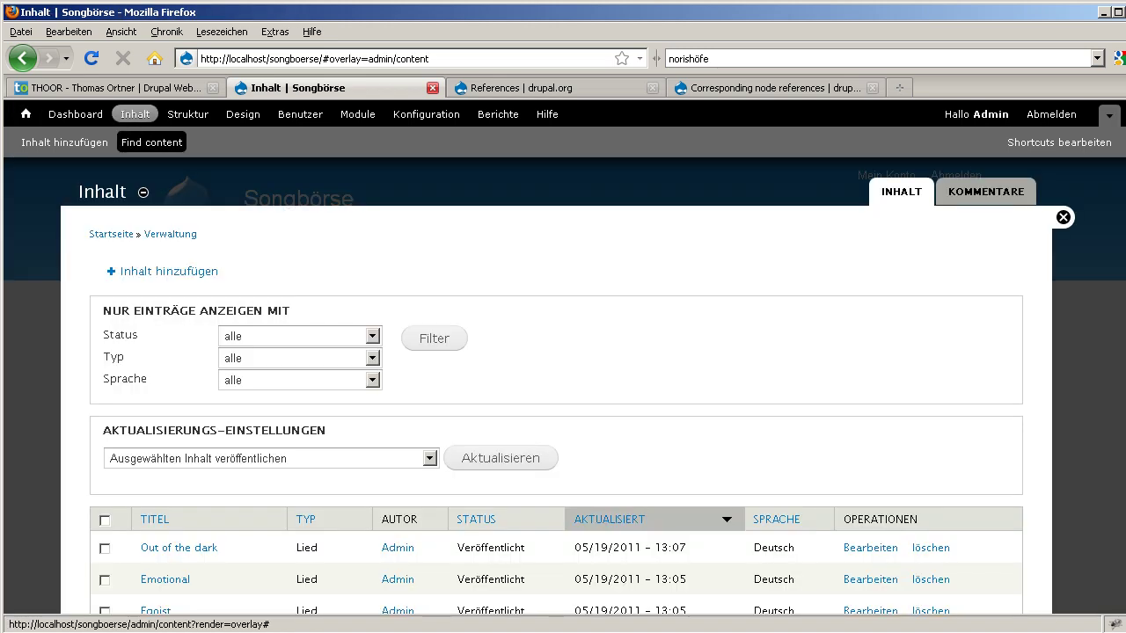
Open the Falco artist entry from the site's content list and look over its page
scroll(557, 396, "down", 3)
scroll(519, 275, "down", 3)
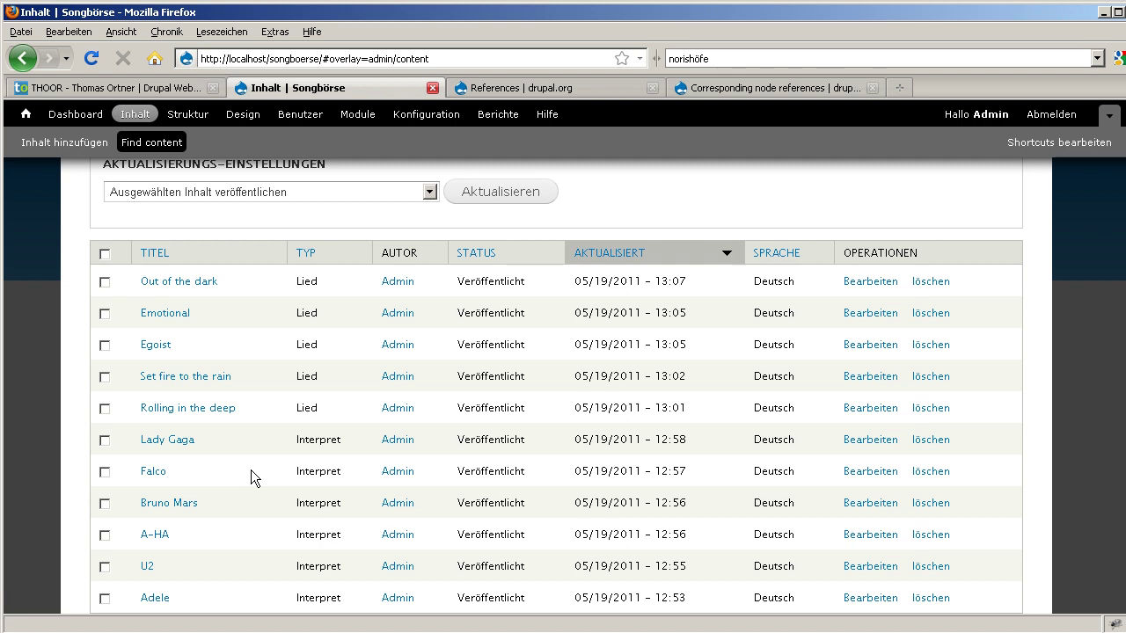
left_click(154, 473)
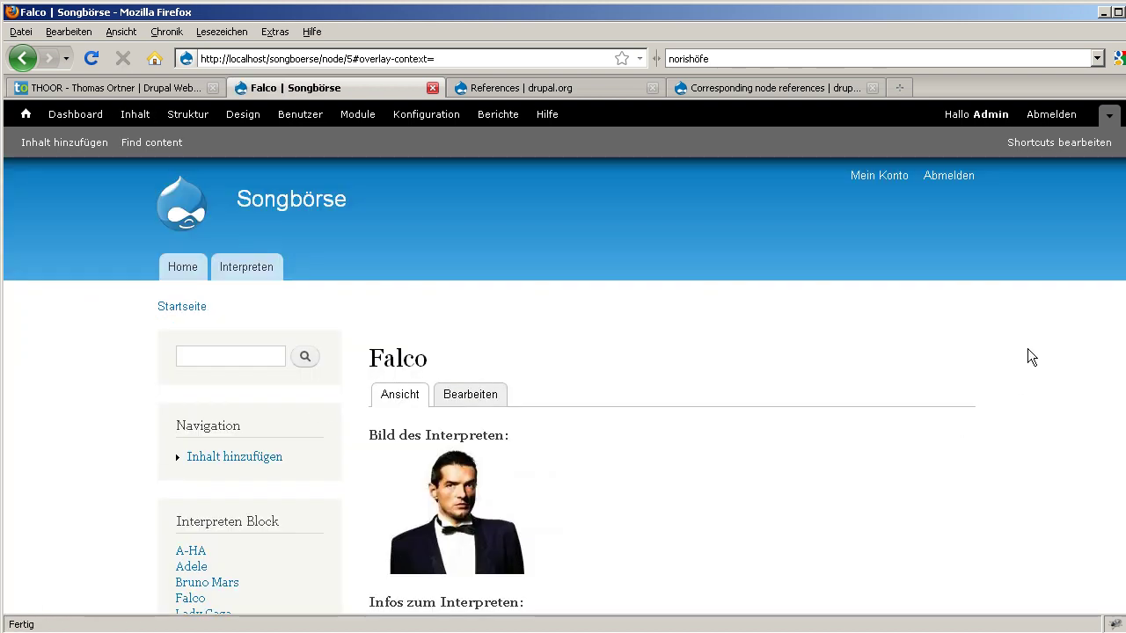
scroll(563, 378, "down", 5)
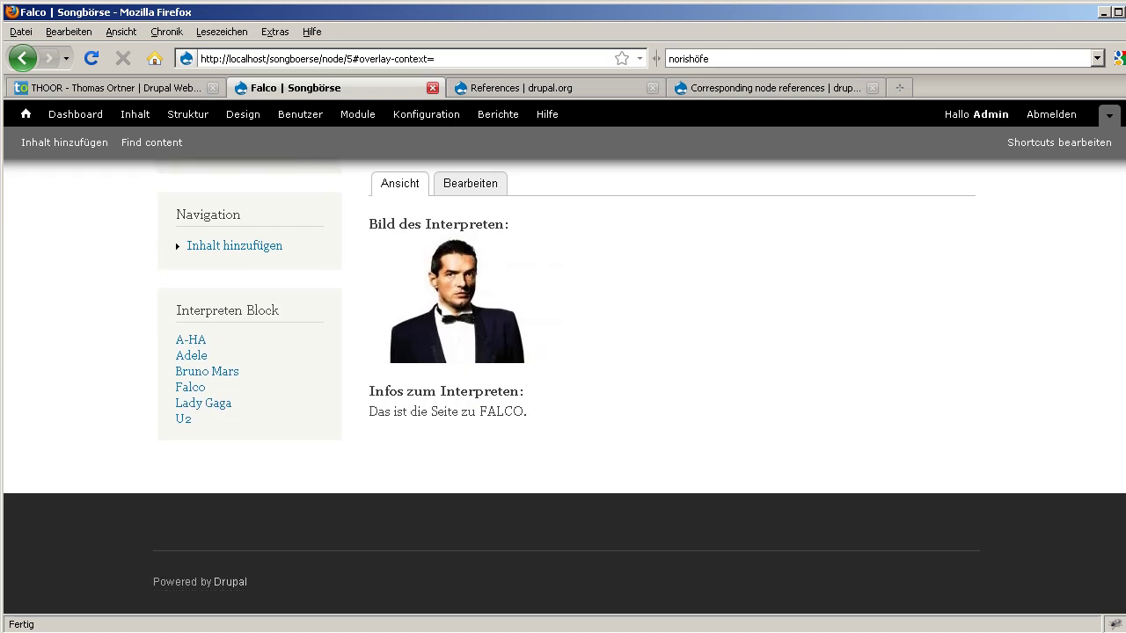
scroll(563, 378, "up", 2)
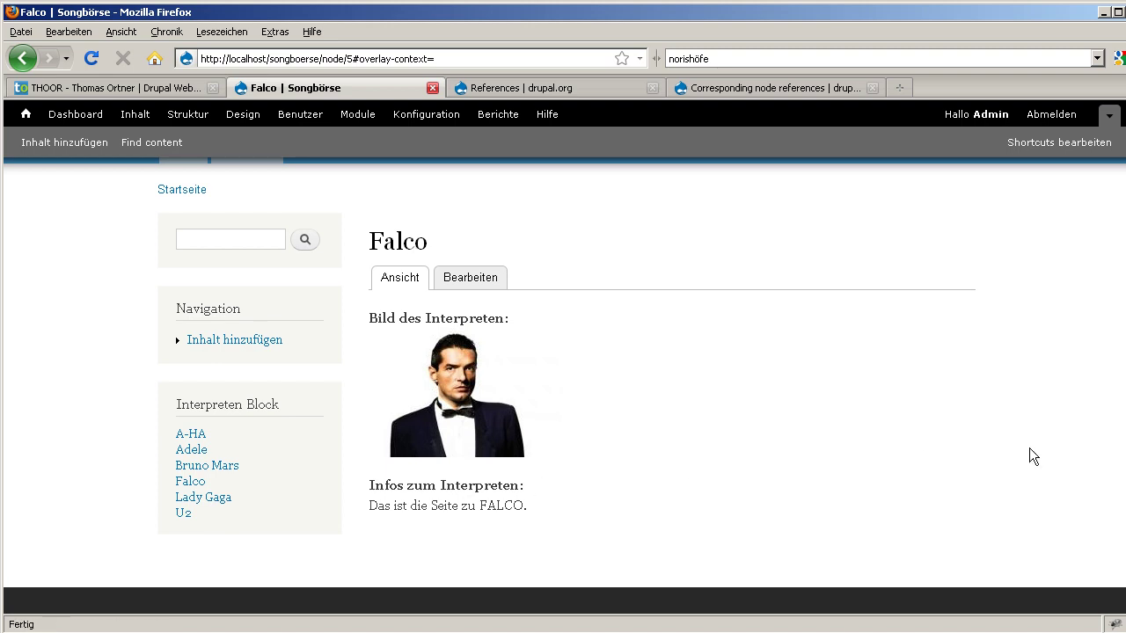
scroll(1124, 366, "up", 3)
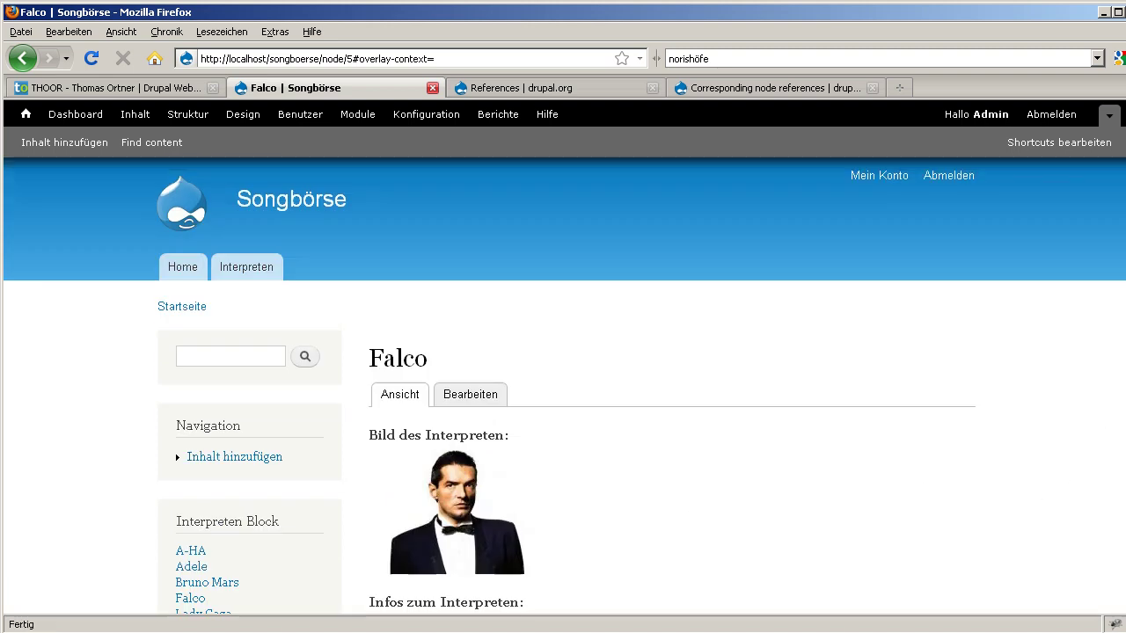
Open the song entry "Rolling in the deep" from the content list and look through its lyrics page
left_click(130, 116)
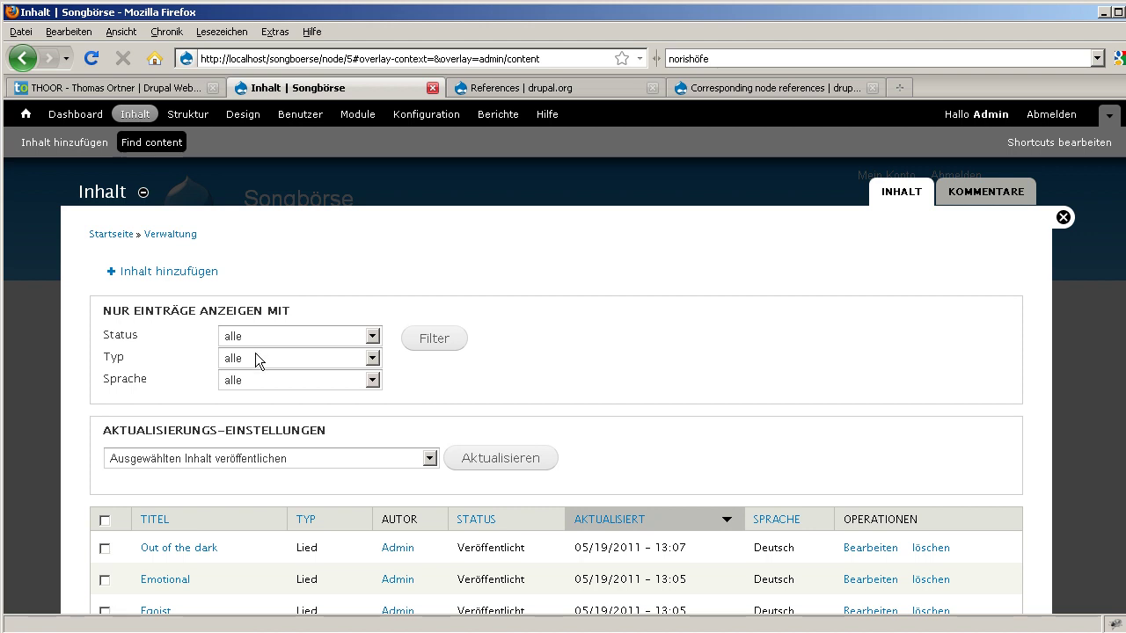
scroll(255, 356, "down", 4)
left_click(217, 396)
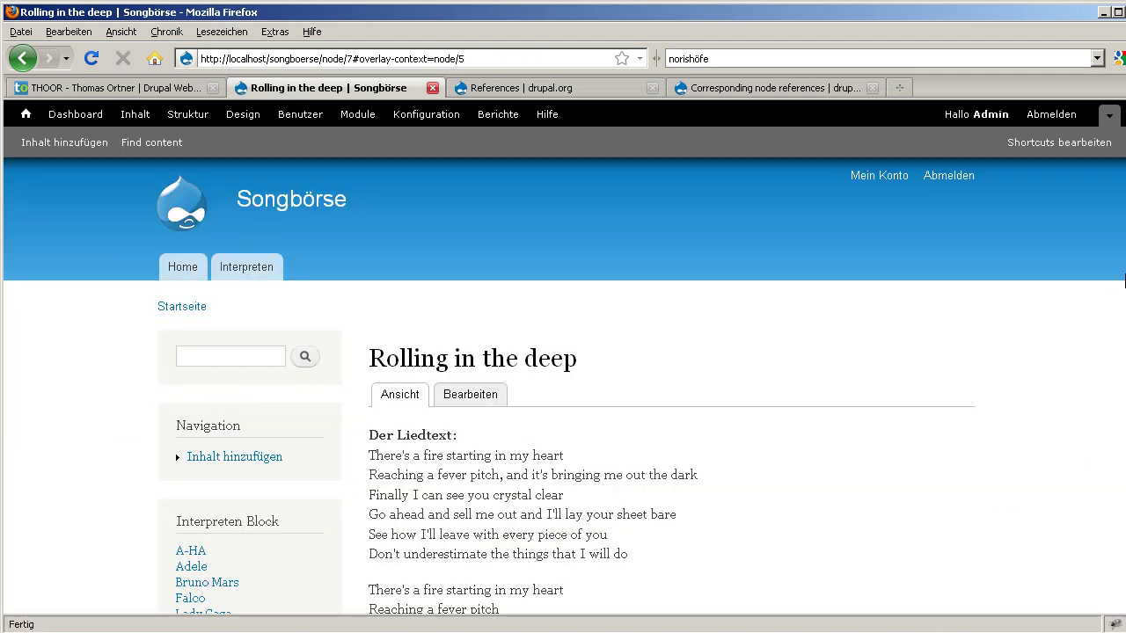
scroll(563, 387, "down", 10)
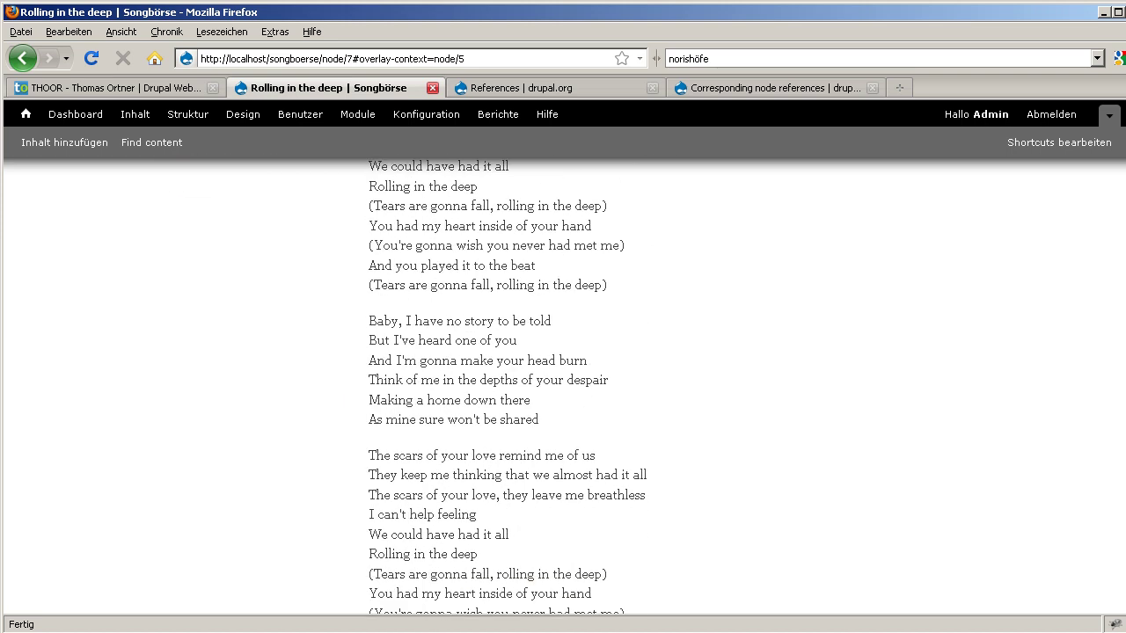
scroll(563, 387, "down", 5)
scroll(563, 387, "up", 15)
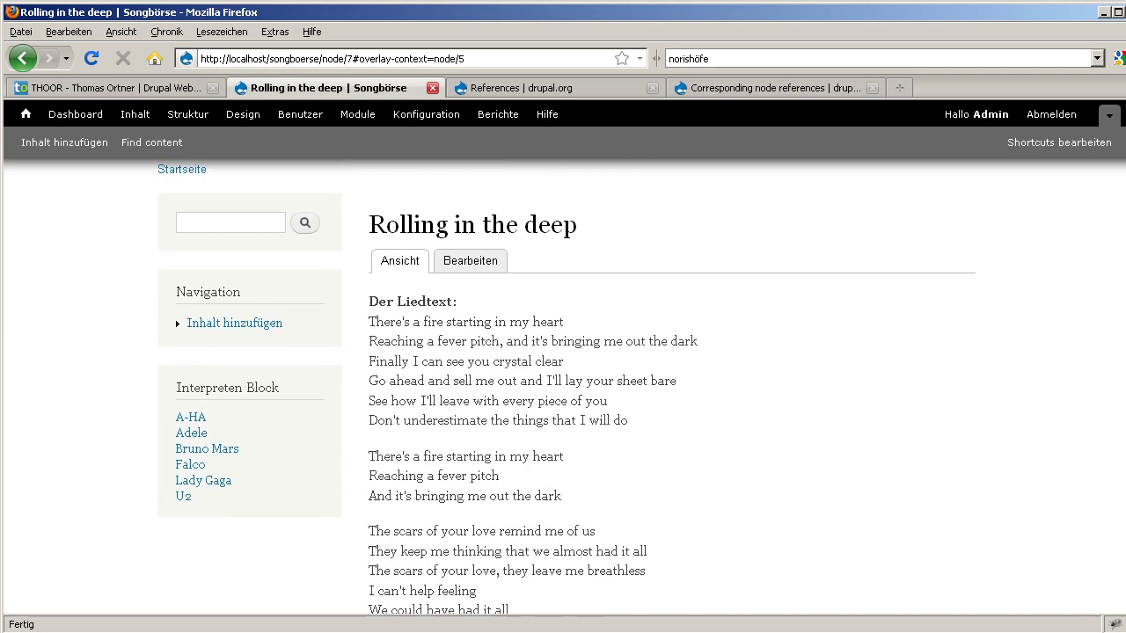
scroll(563, 387, "up", 3)
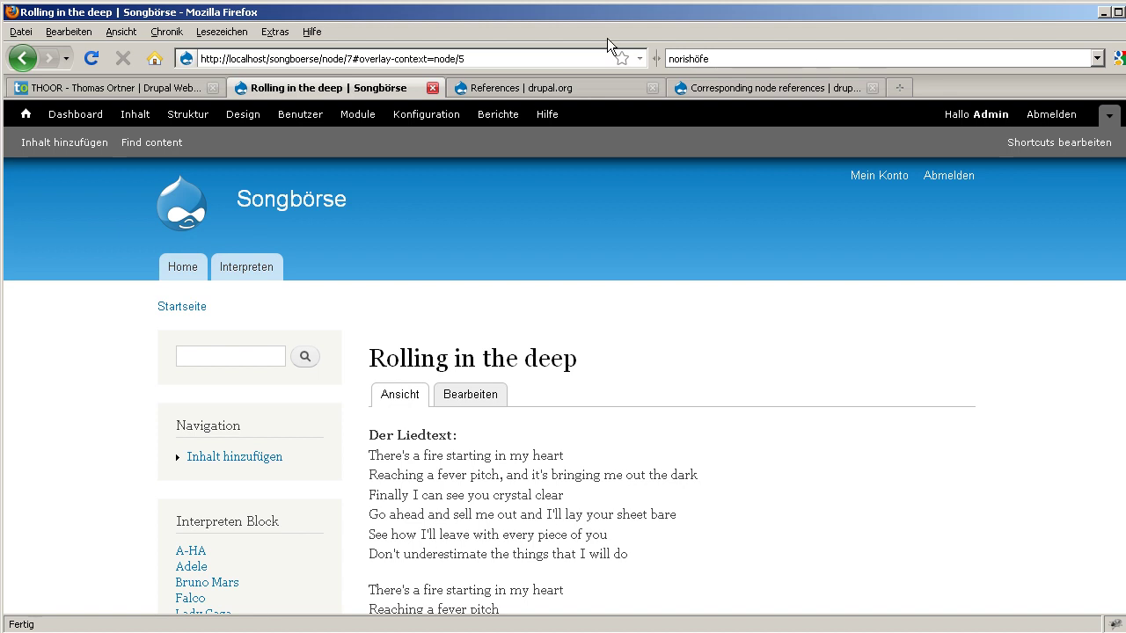
Review the References module's project page on drupal.org, including its available releases
left_click(547, 87)
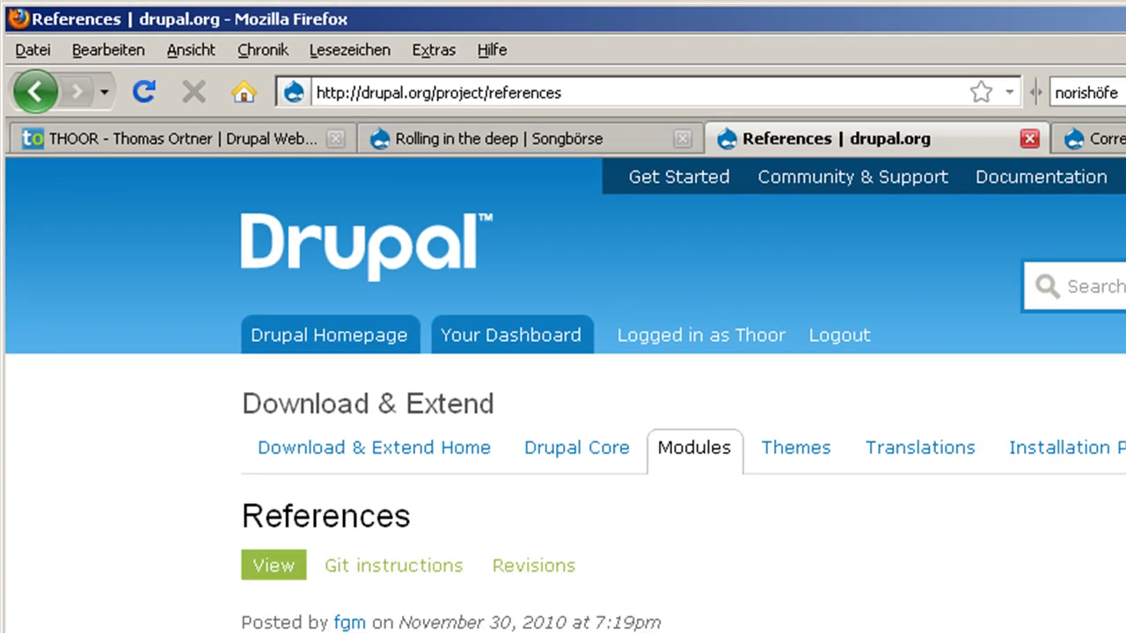
scroll(562, 351, "down", 10)
scroll(563, 351, "up", 3)
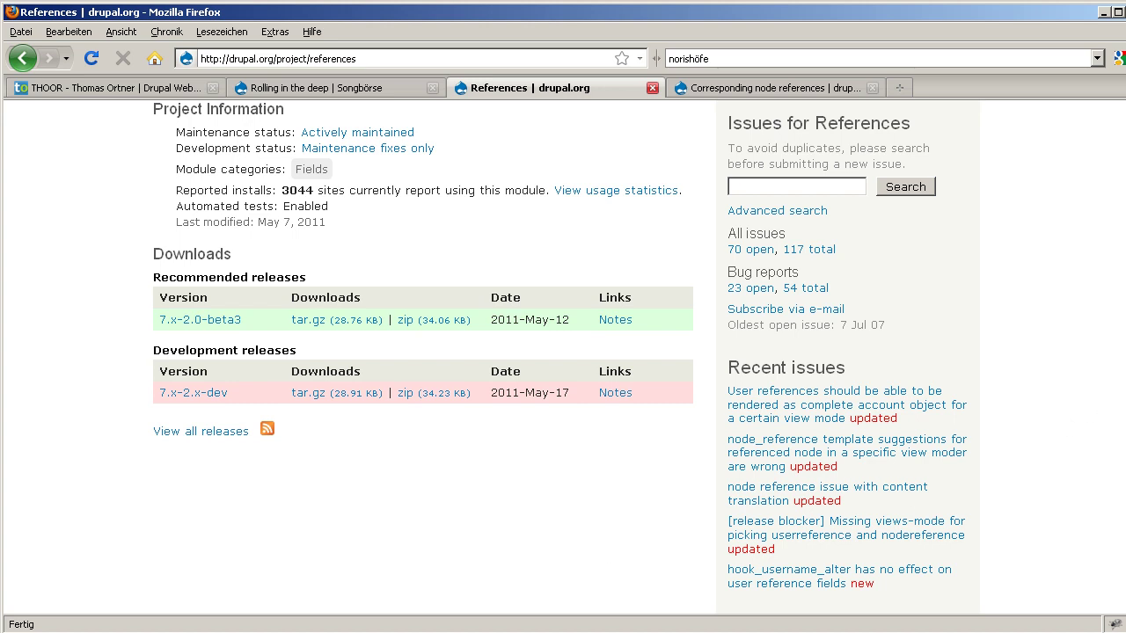
scroll(1003, 307, "up", 8)
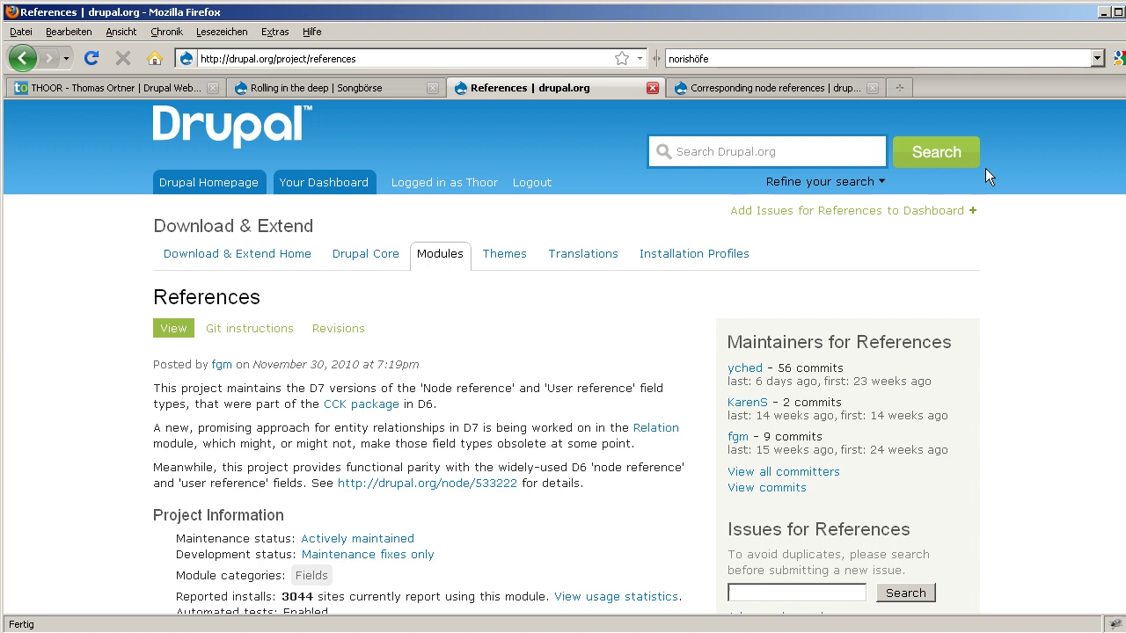
Review the Corresponding node references project page on drupal.org, including its description and releases
left_click(794, 89)
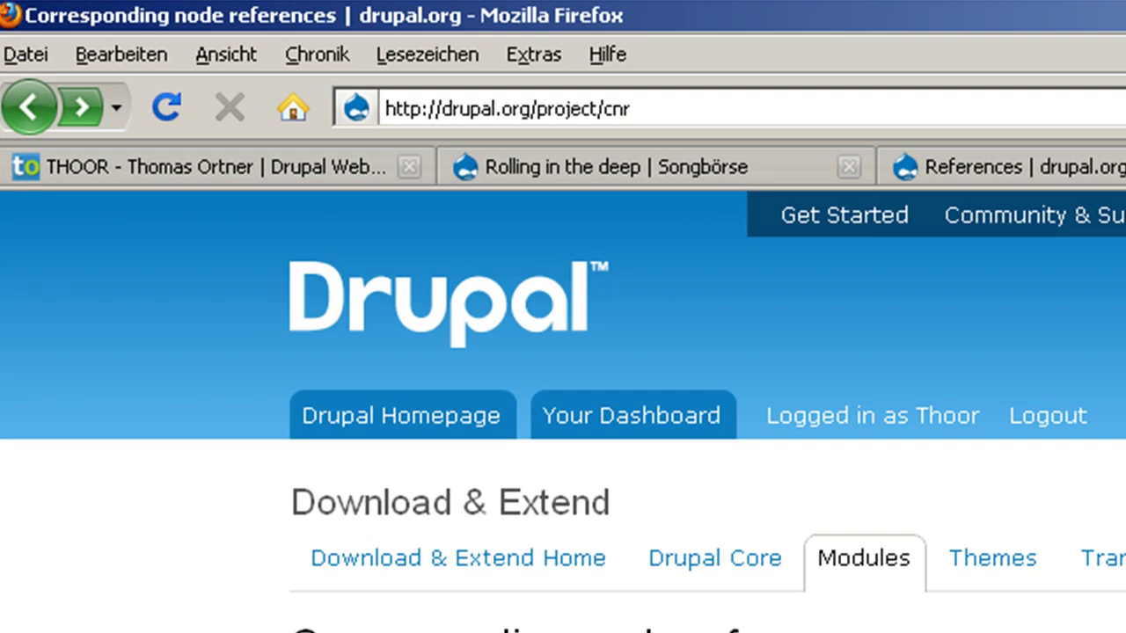
scroll(378, 348, "down", 4)
scroll(563, 369, "down", 10)
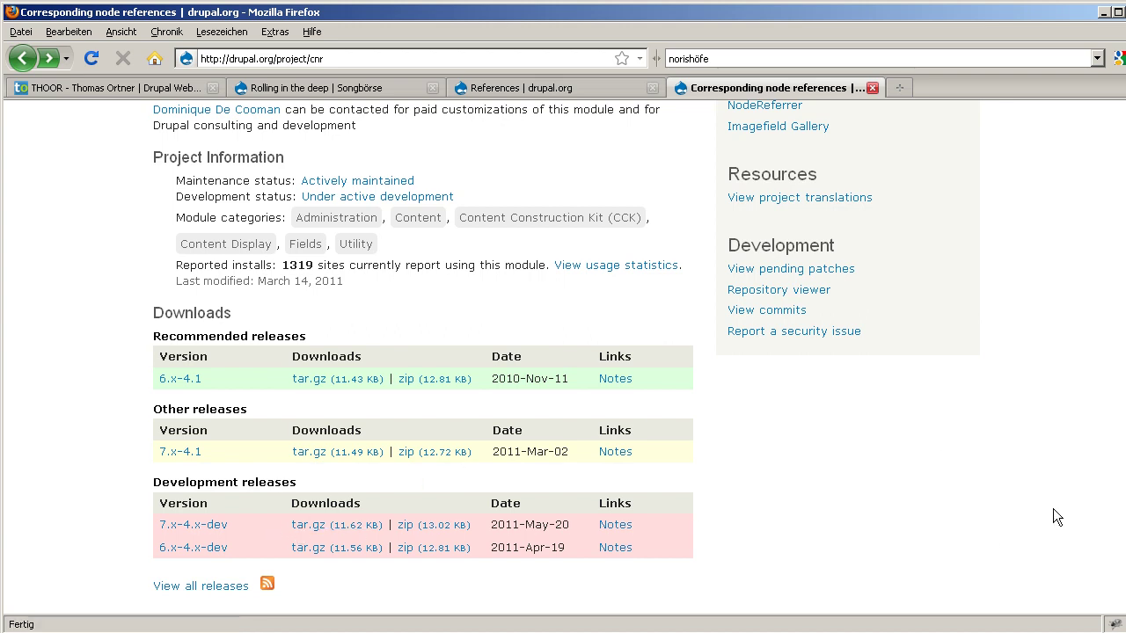
scroll(992, 534, "up", 15)
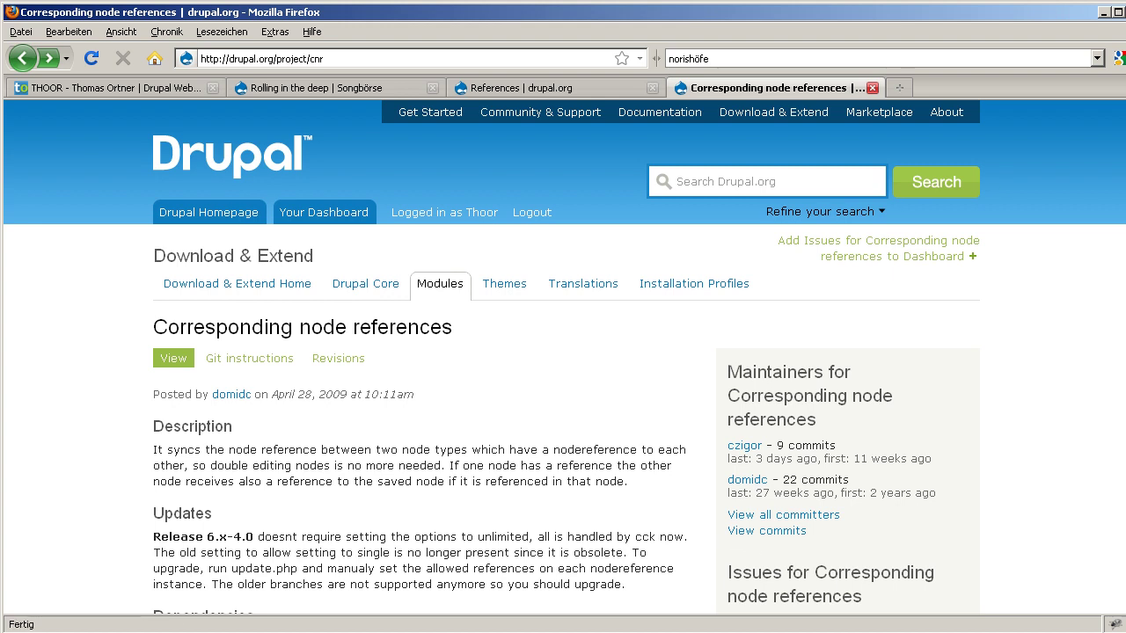
Switch to Windows Explorer and check the views, ctools, references and cnr folders in the site's modules directory
key("alt+Tab")
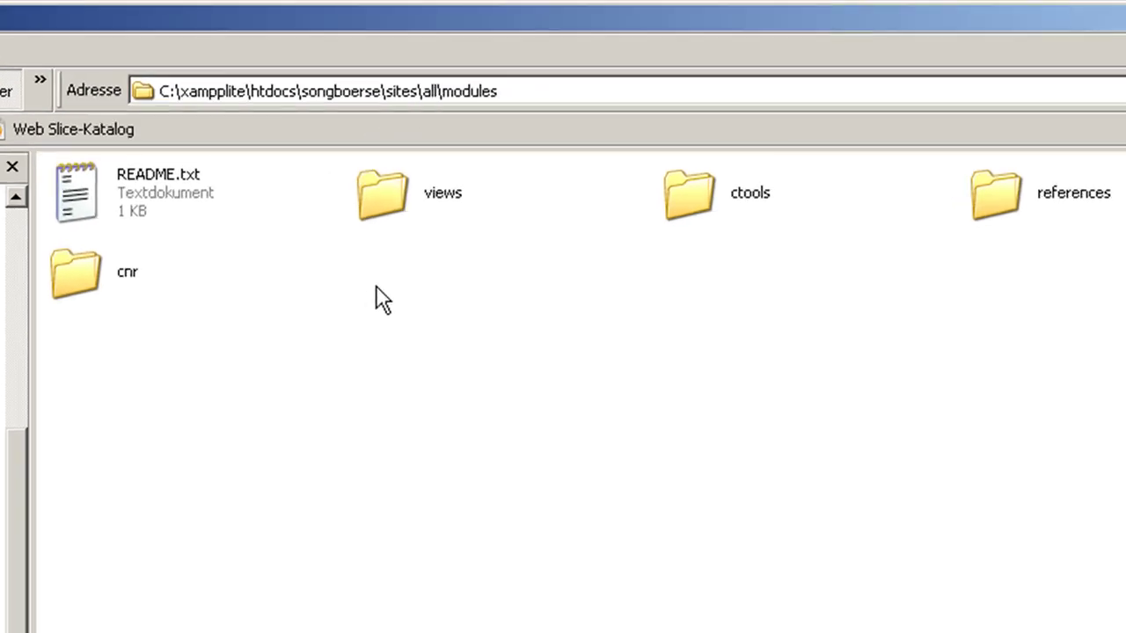
left_click(380, 196)
left_click(693, 209)
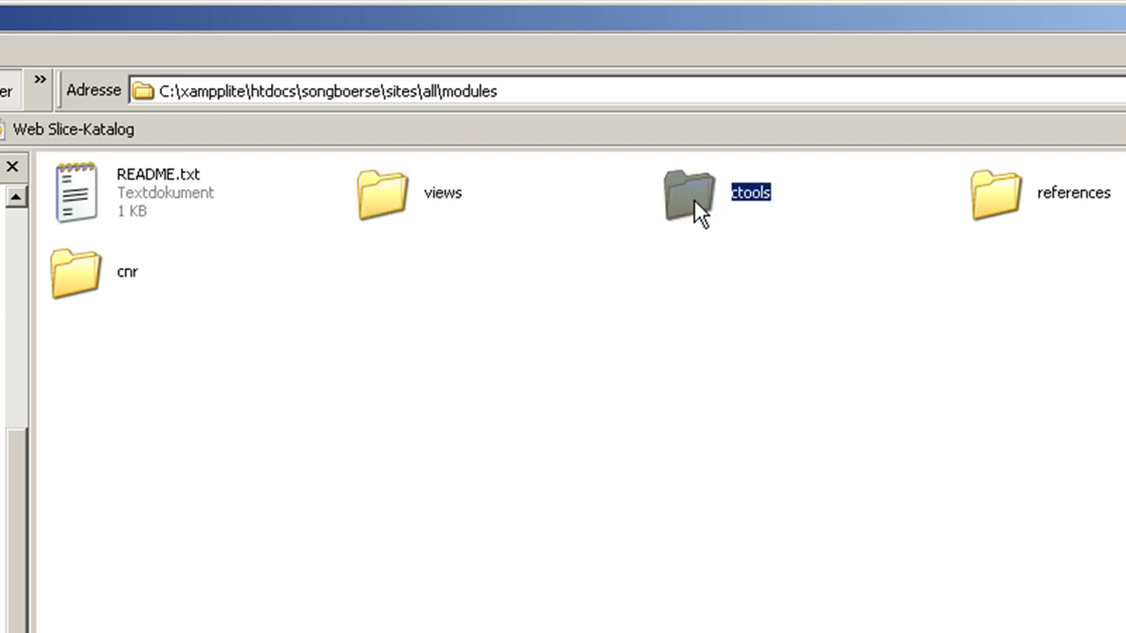
left_click(712, 271)
left_click(981, 202)
left_click(104, 275)
left_click(377, 346)
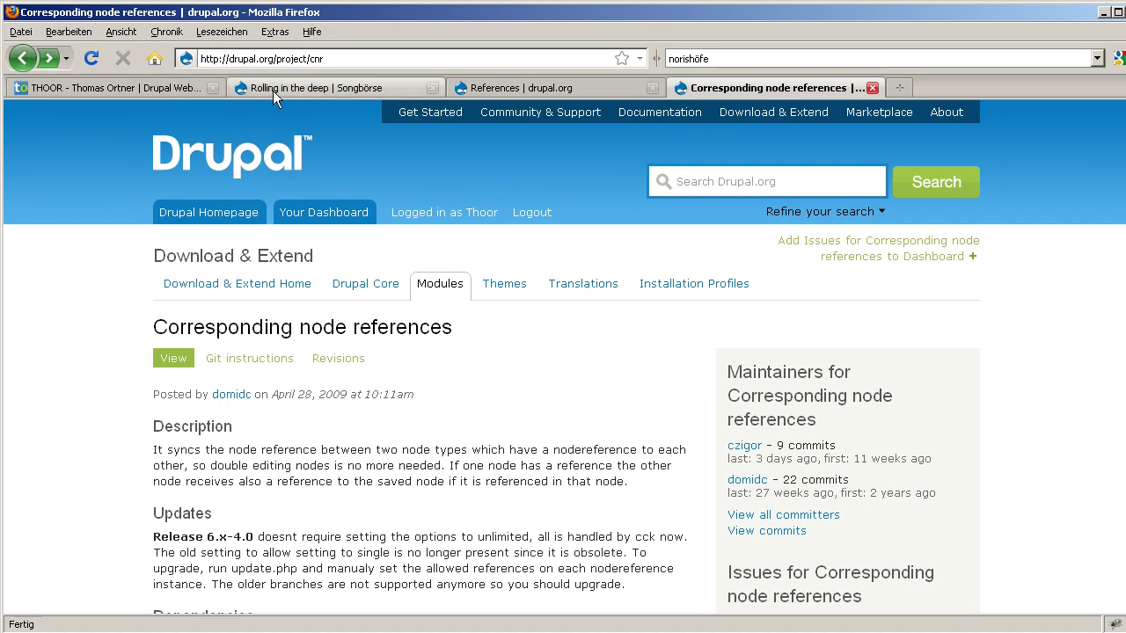
Enable the References, Node Reference and Corresponding Node References modules on the Songbörse site and save the configuration
left_click(273, 90)
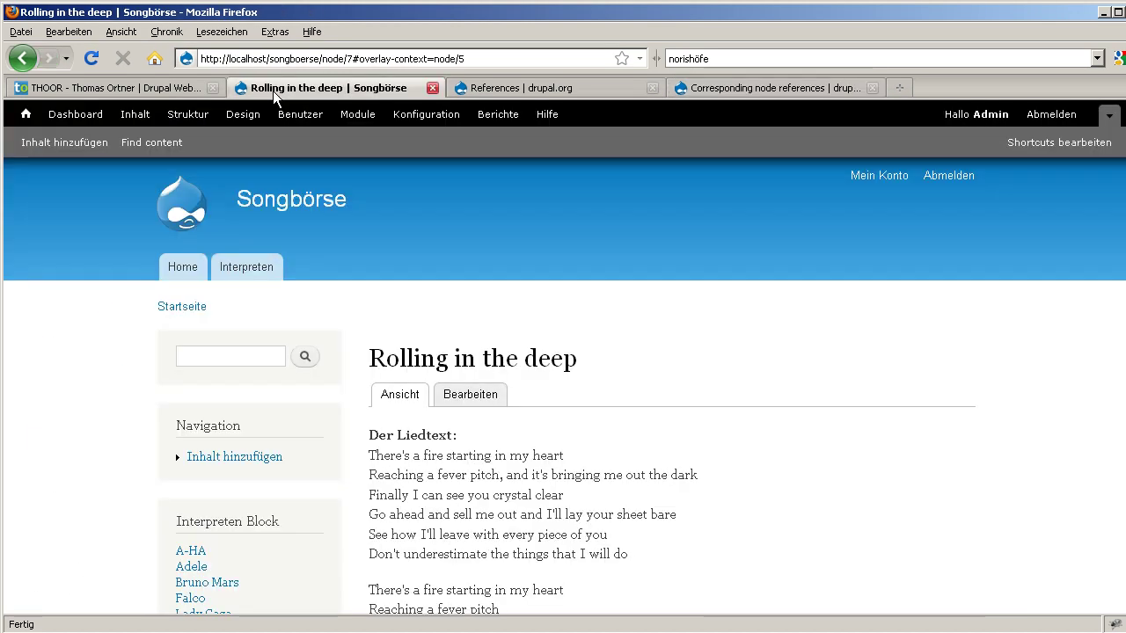
left_click(367, 130)
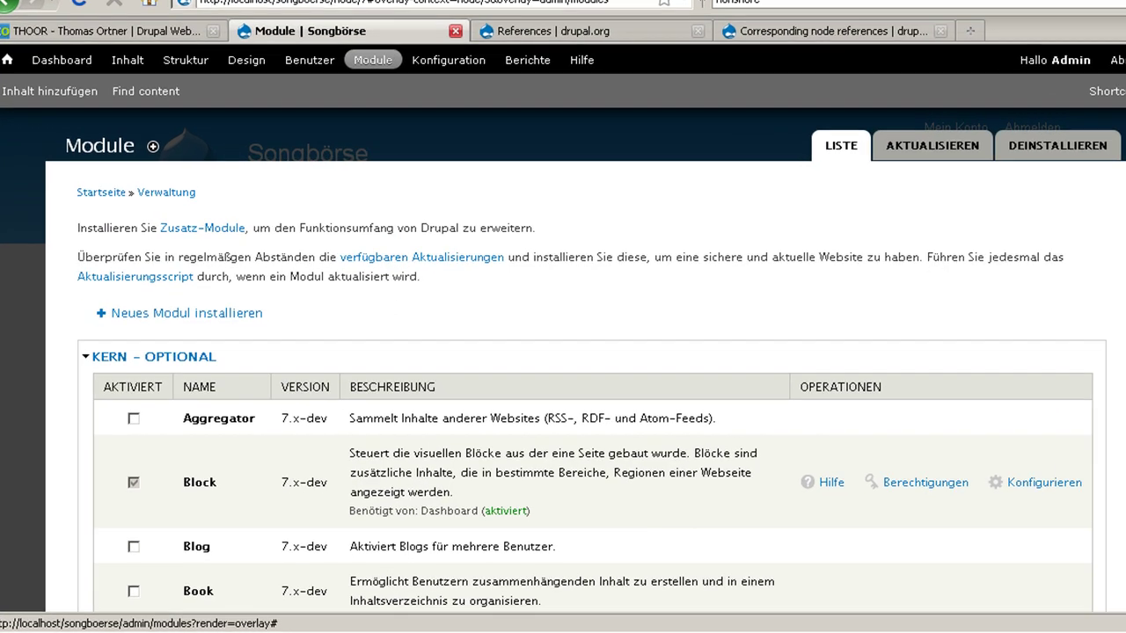
scroll(562, 352, "down", 5)
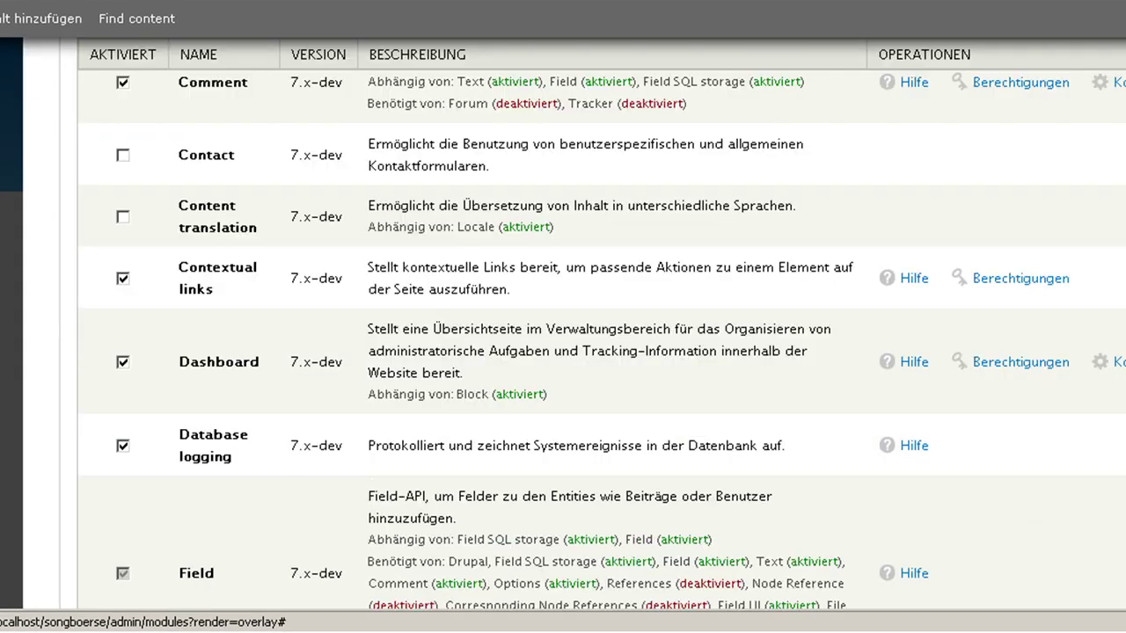
scroll(601, 341, "down", 15)
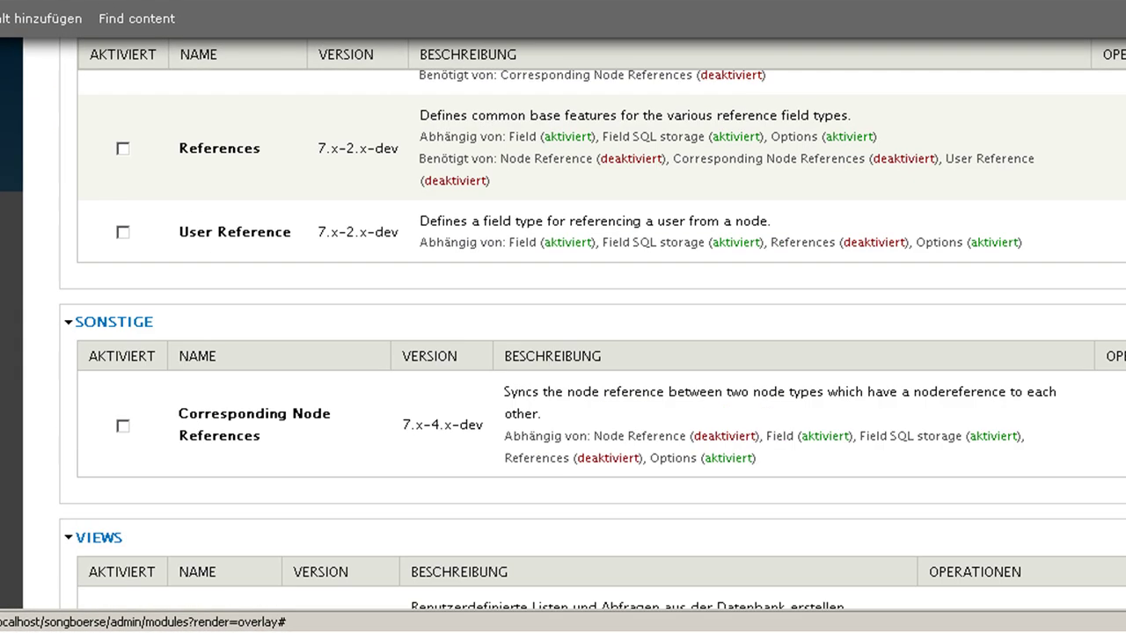
scroll(592, 340, "up", 2)
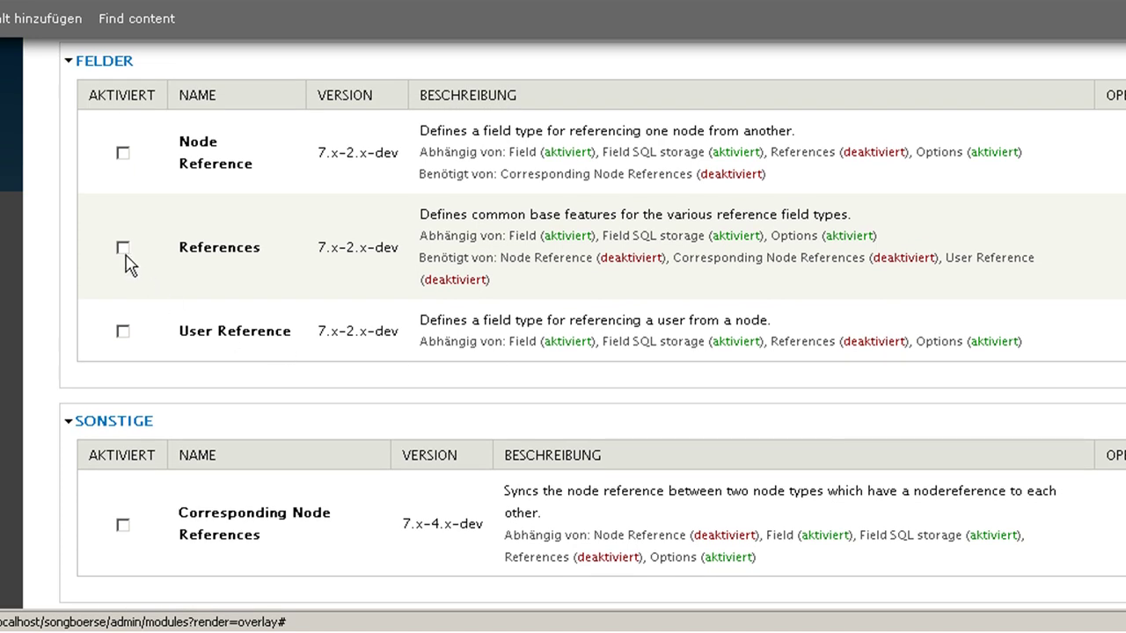
left_click(123, 249)
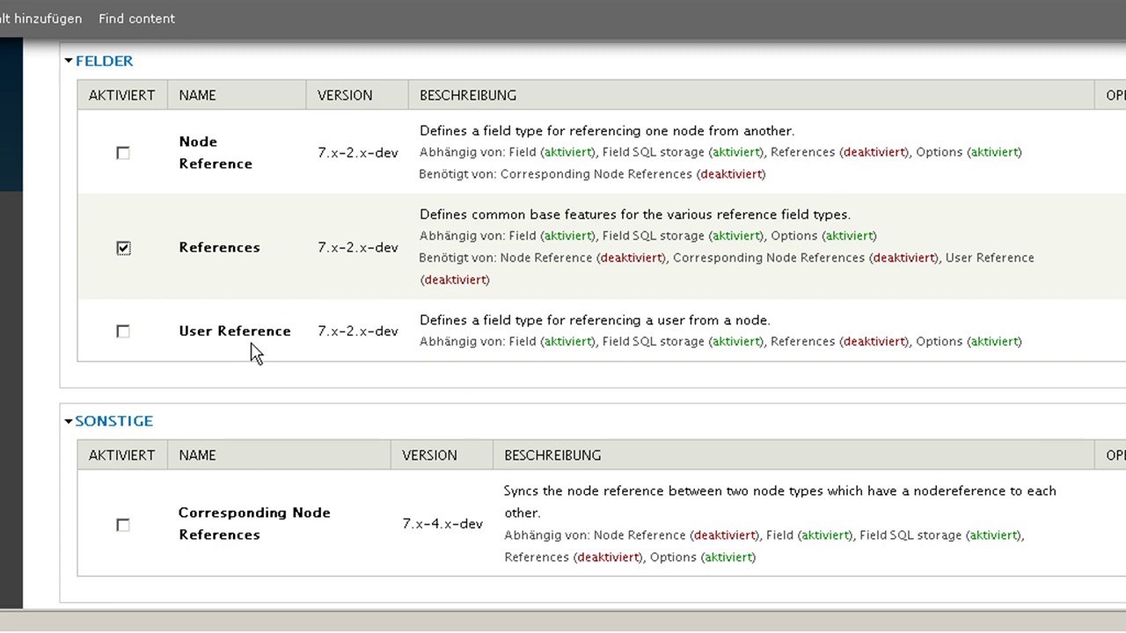
left_click(123, 154)
left_click(124, 527)
scroll(741, 515, "down", 5)
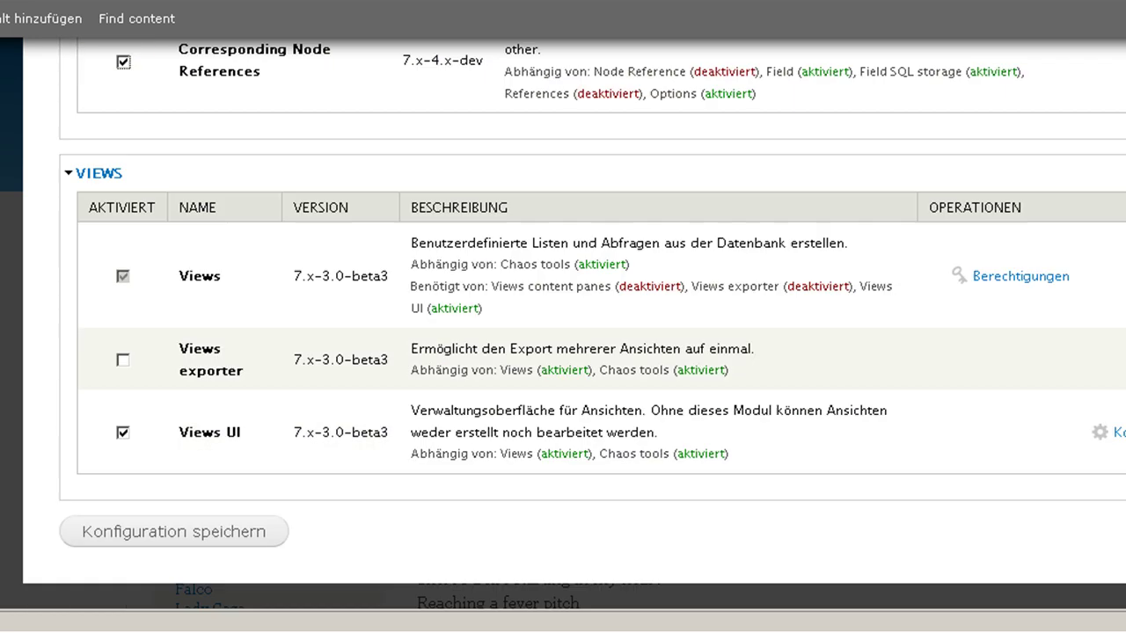
left_click(236, 533)
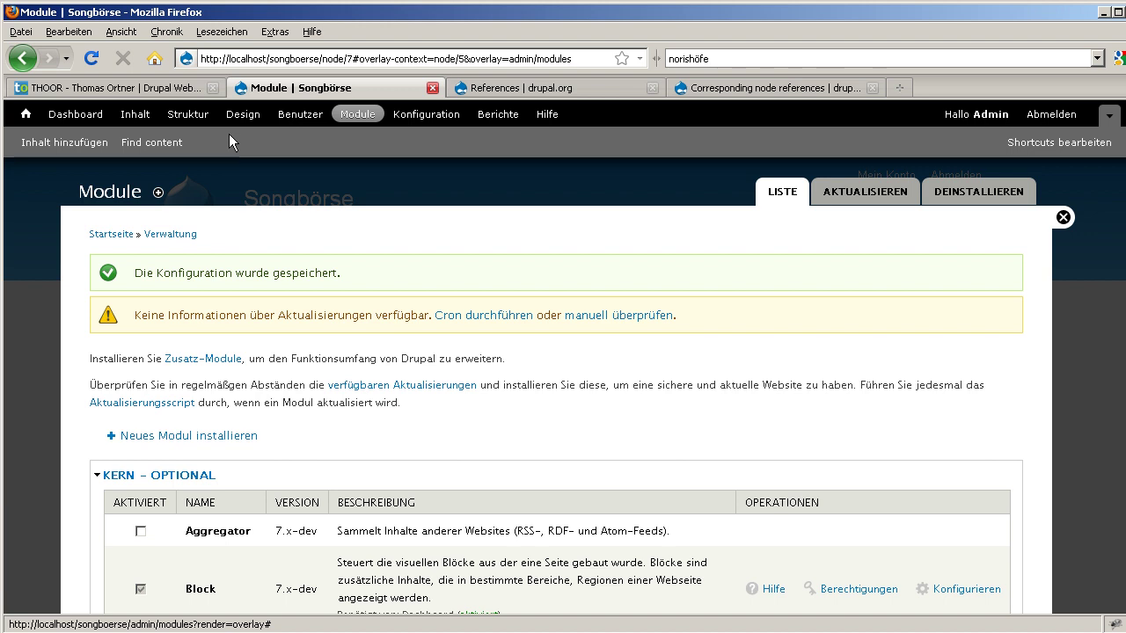
Open the field management page of the Lied content type
left_click(137, 121)
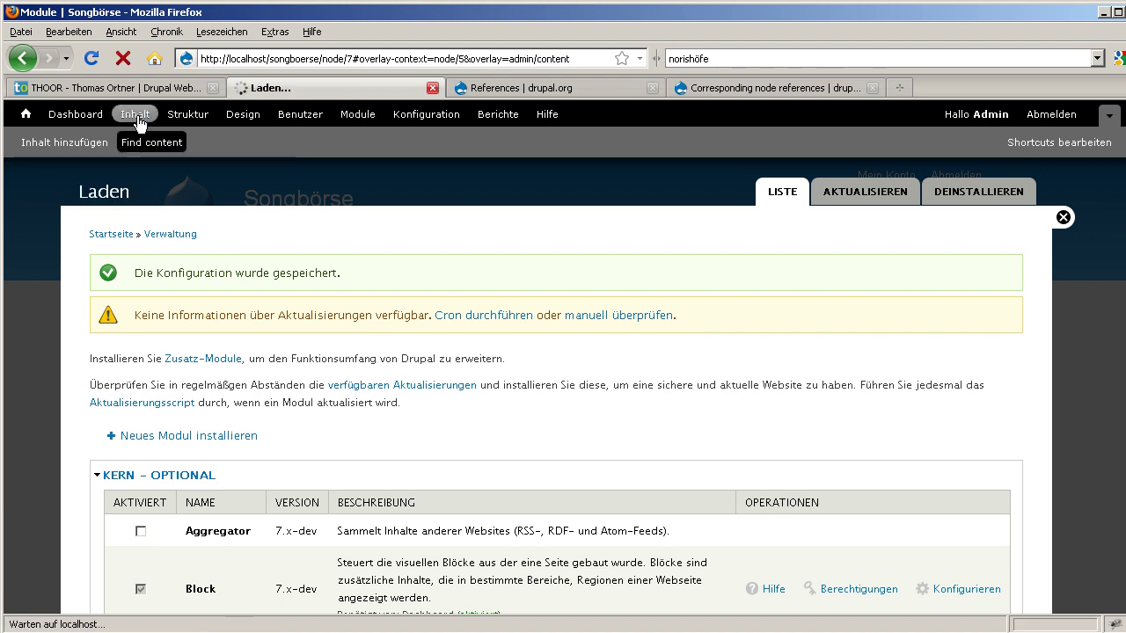
left_click(192, 117)
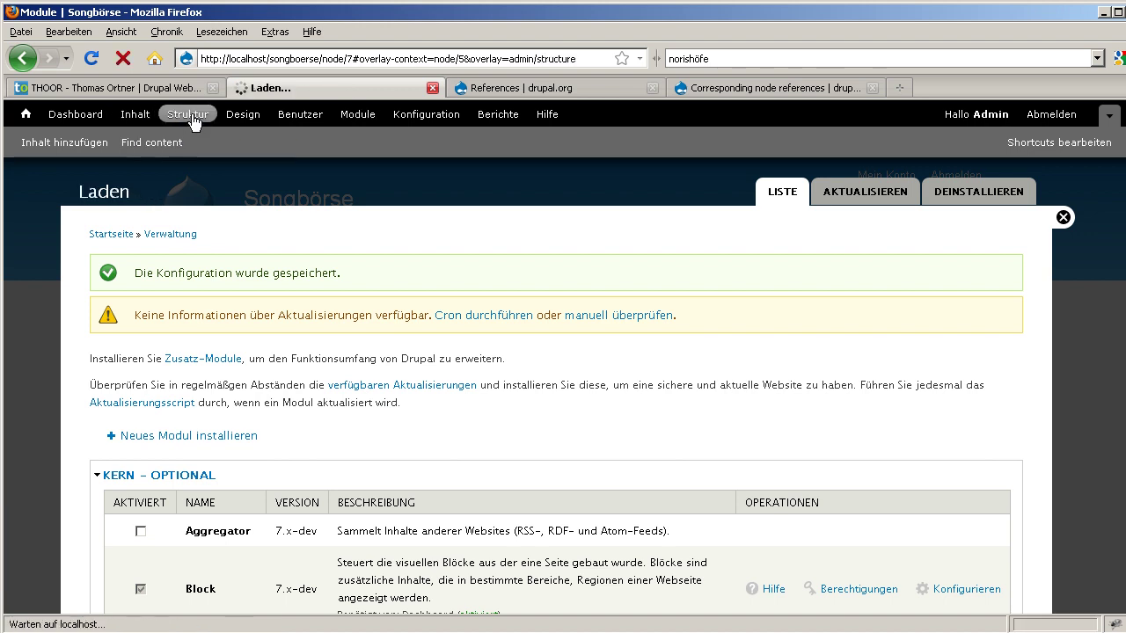
left_click(136, 321)
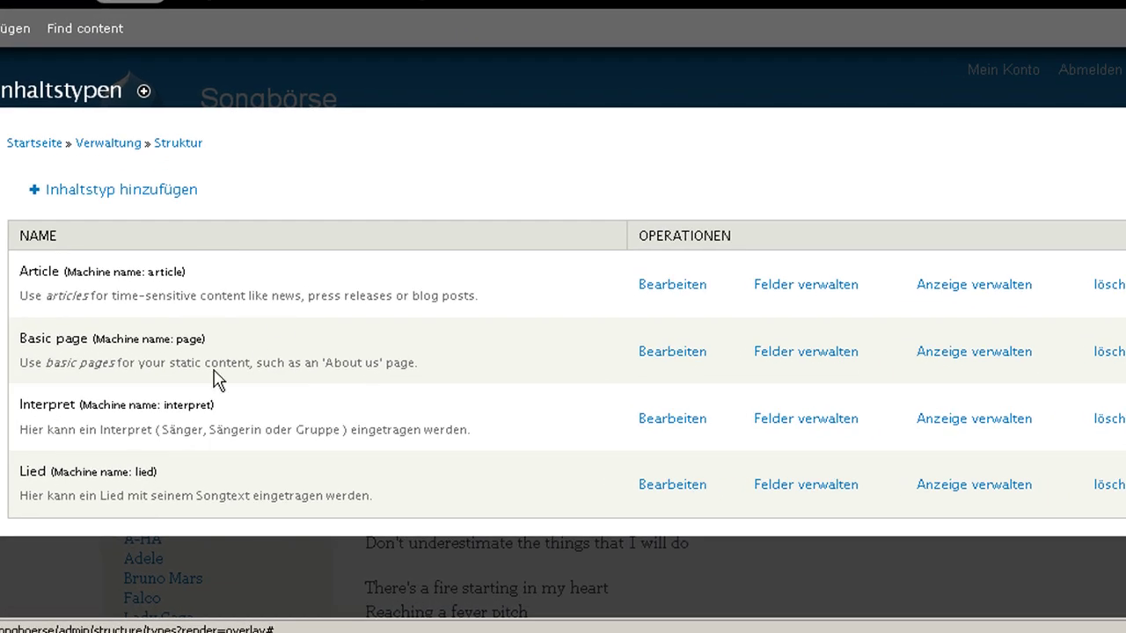
left_click(802, 486)
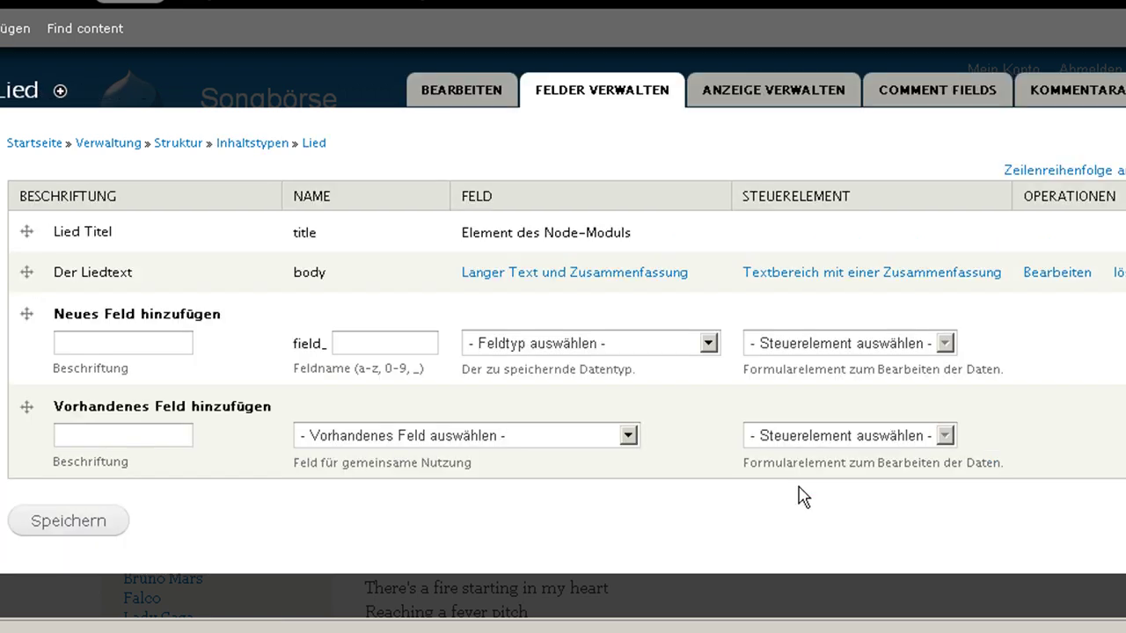
Choose the Node reference field type with the Autocomplete text field widget for the new Lied field
left_click(709, 345)
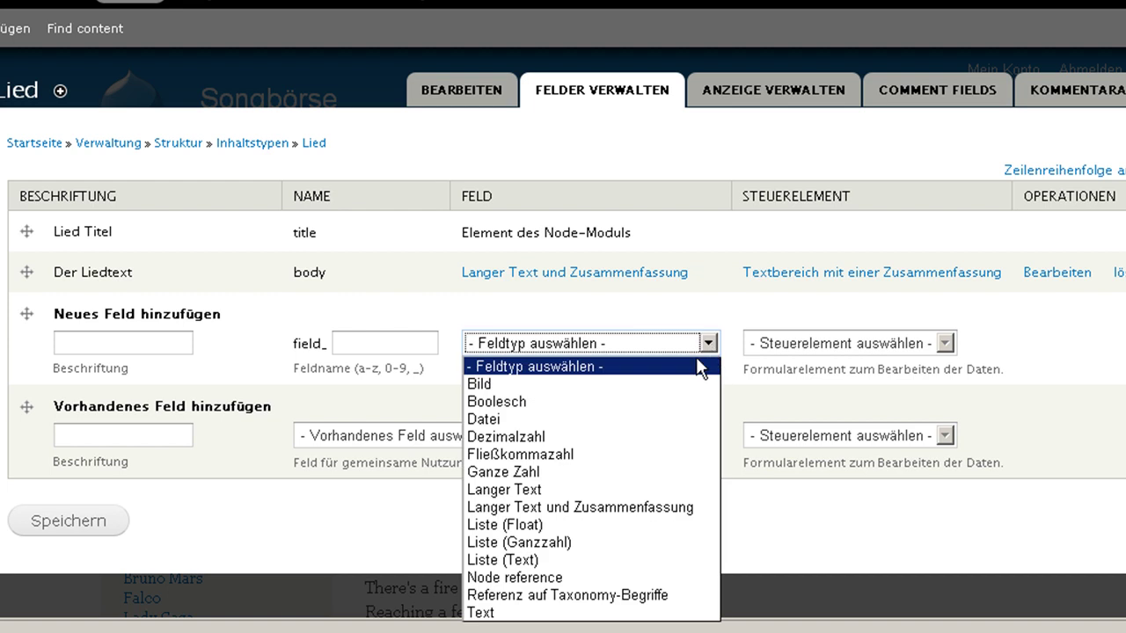
left_click(563, 577)
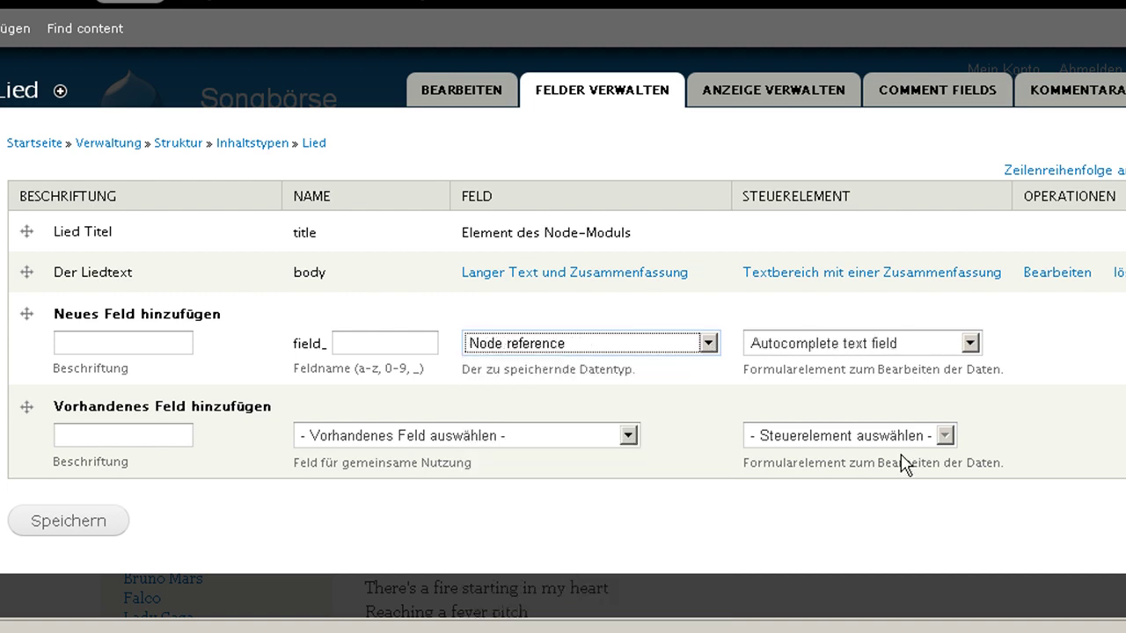
left_click(1073, 343)
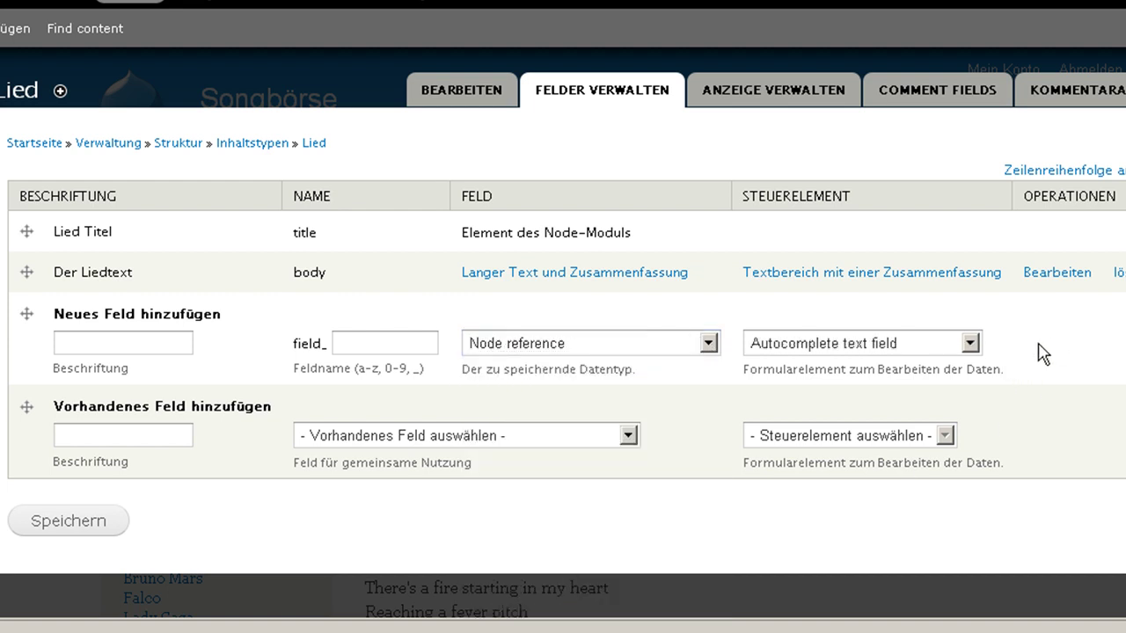
left_click(971, 343)
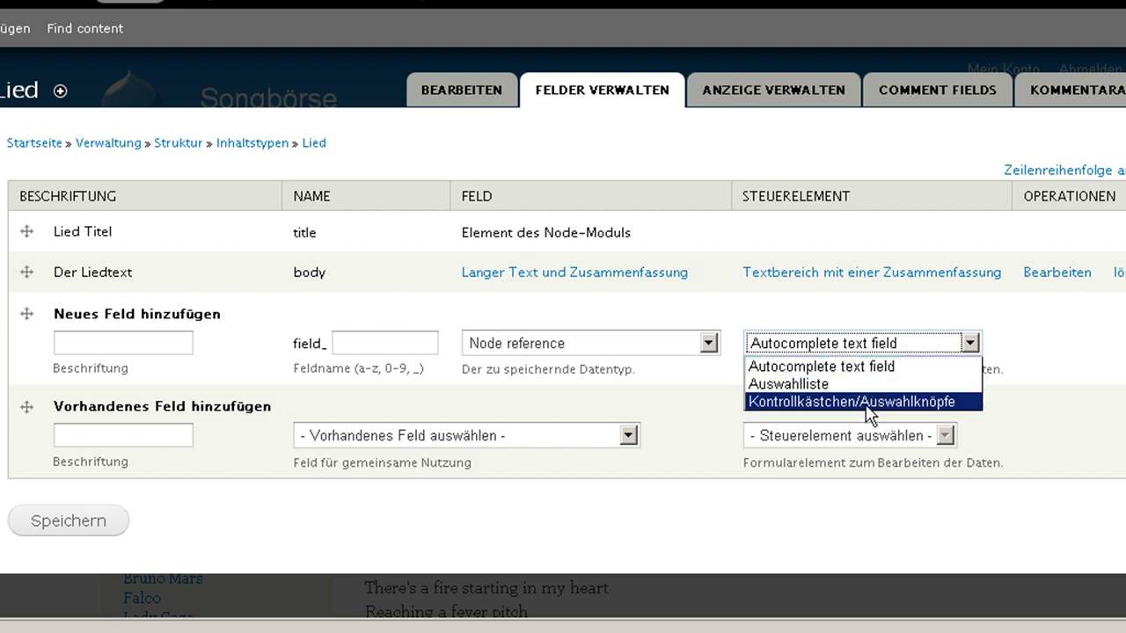
left_click(850, 372)
left_click(1055, 352)
Enter intepret_ref as the machine name of the new node reference field
left_click(400, 343)
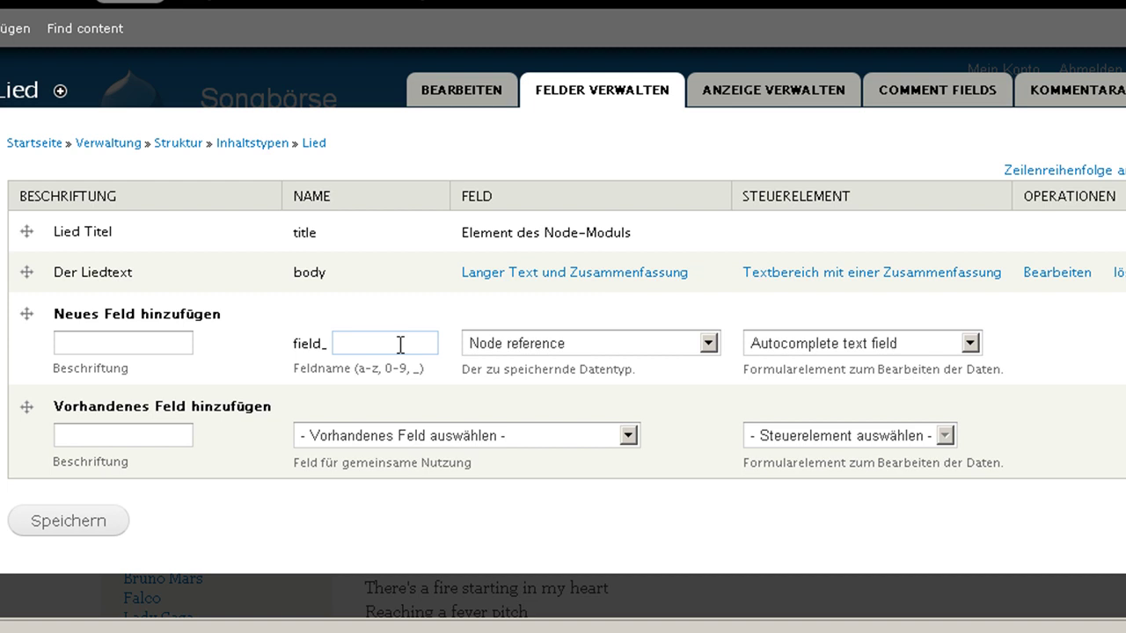
type("intepret_regf")
key("BackSpace")
key("BackSpace")
type("f")
Label the new field "Interpret dieses Songs" and save it to the Lied content type
left_click(171, 343)
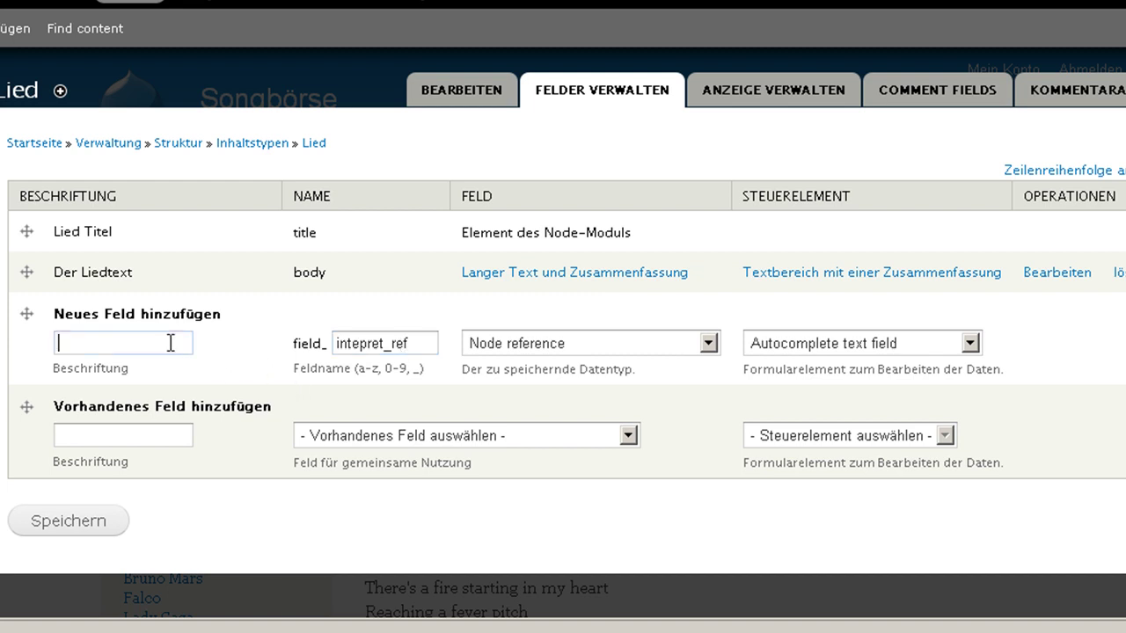
type("Interpre")
type("t dieses ")
type("Sonngs")
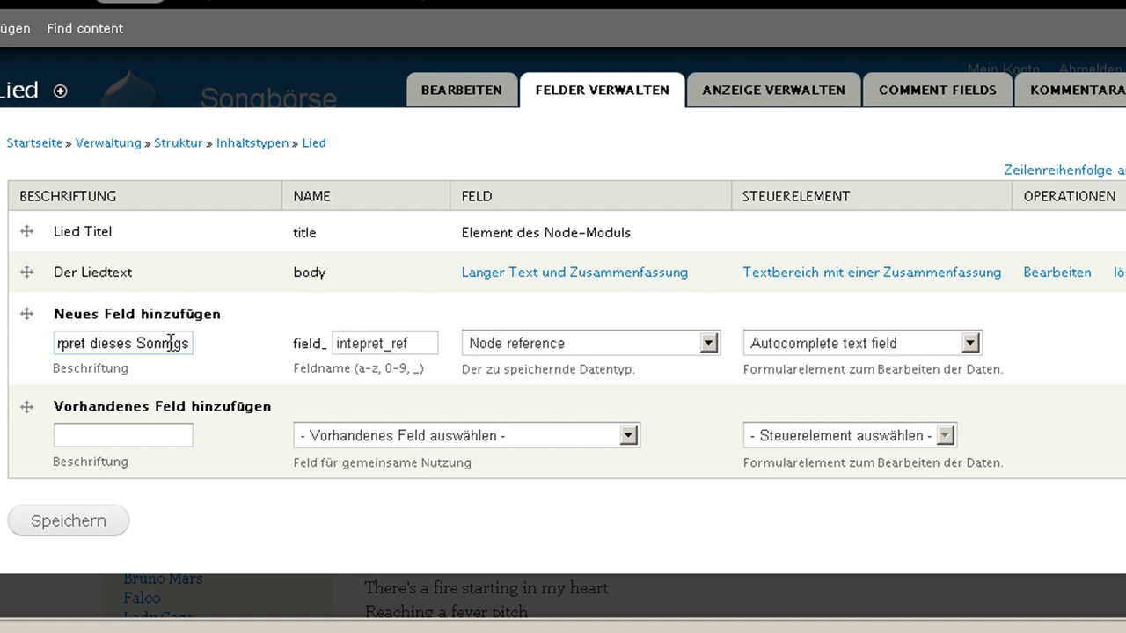
key("BackSpace")
key("BackSpace")
key("BackSpace")
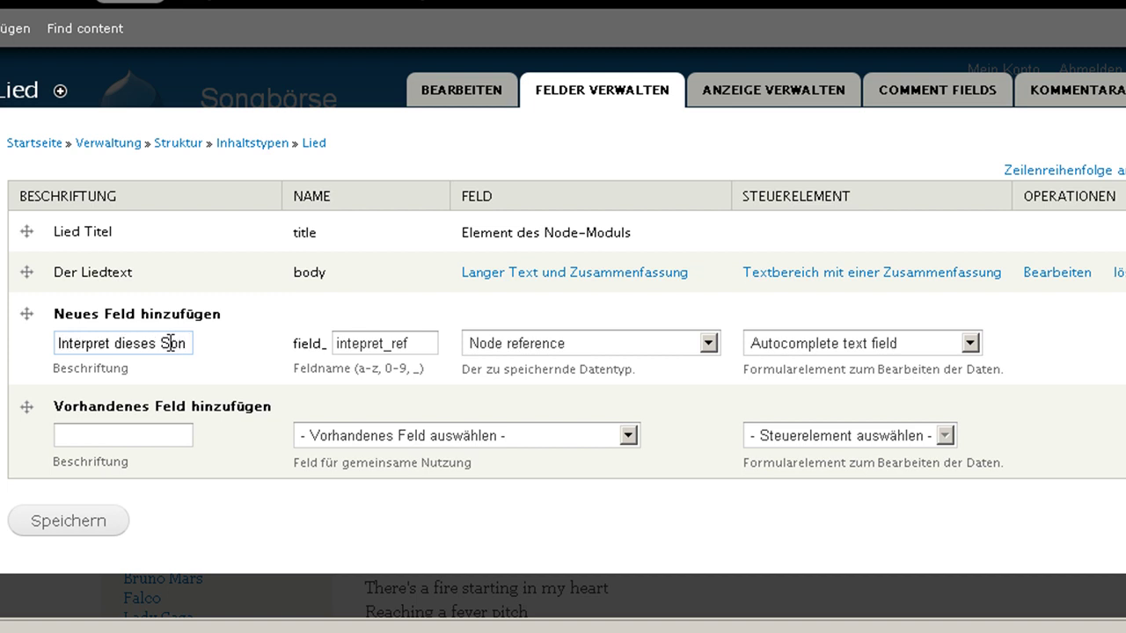
type("gs")
left_click(105, 527)
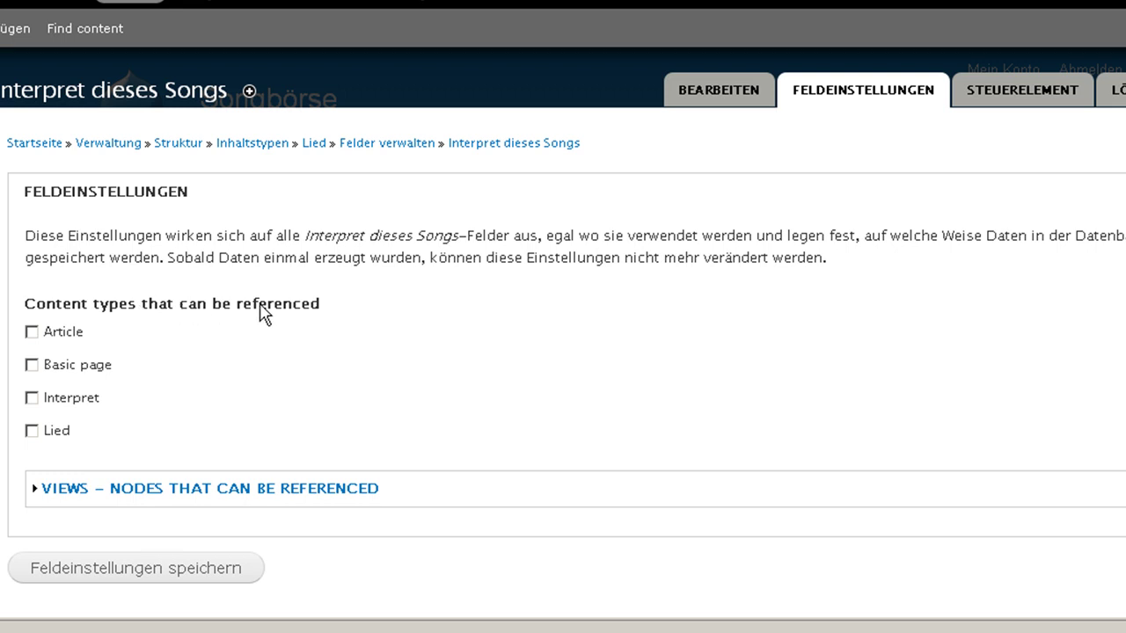
Allow only the Interpret content type to be referenced by the new field and save its field and Lied settings
left_click(33, 400)
left_click(154, 578)
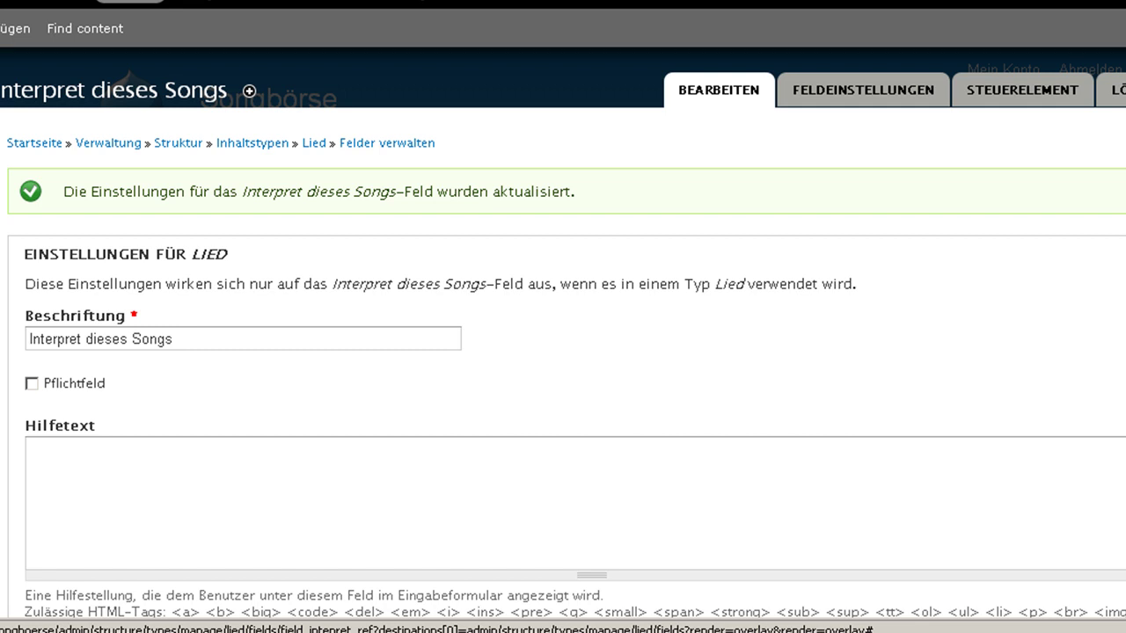
scroll(563, 352, "down", 10)
scroll(114, 473, "down", 6)
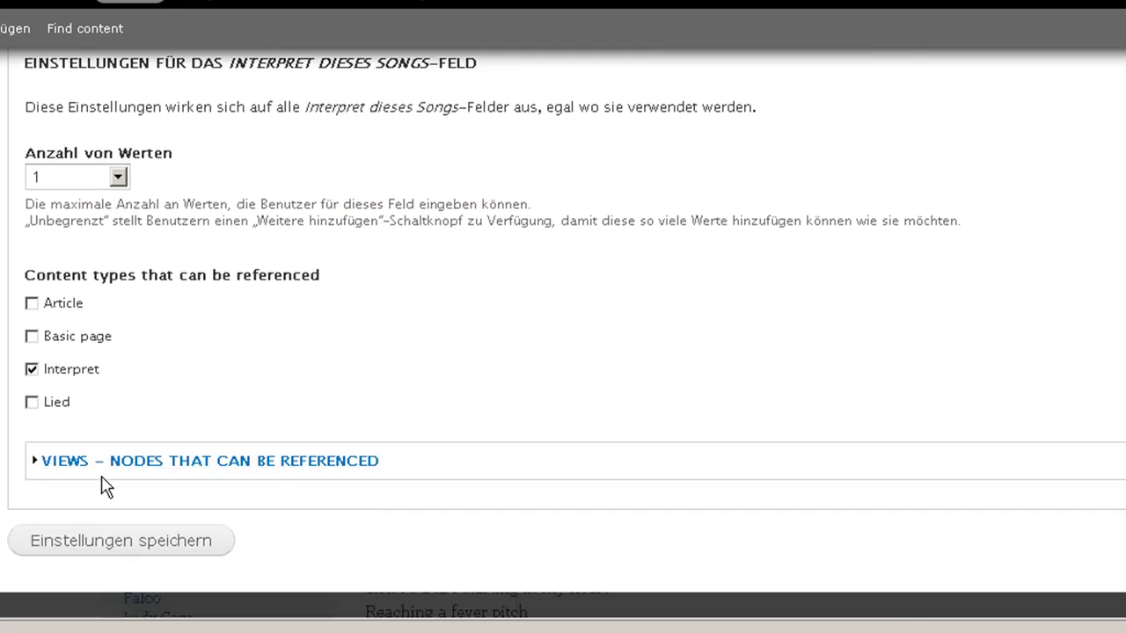
left_click(118, 543)
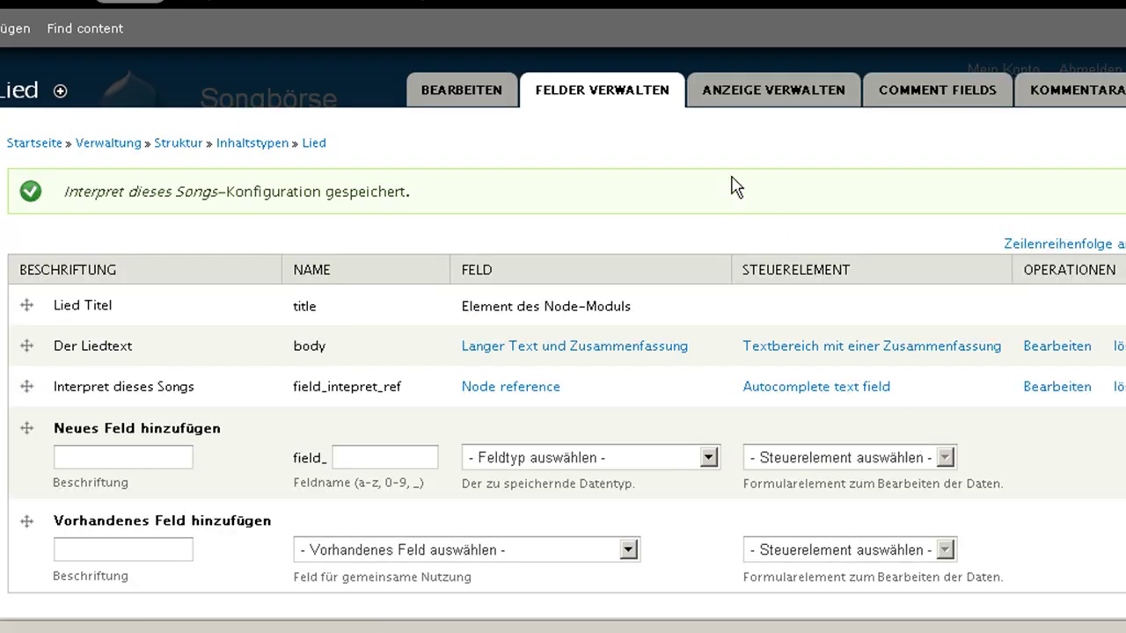
Move the Interpret dieses Songs field above Der Liedtext in the Lied field list and save the order
left_click(756, 99)
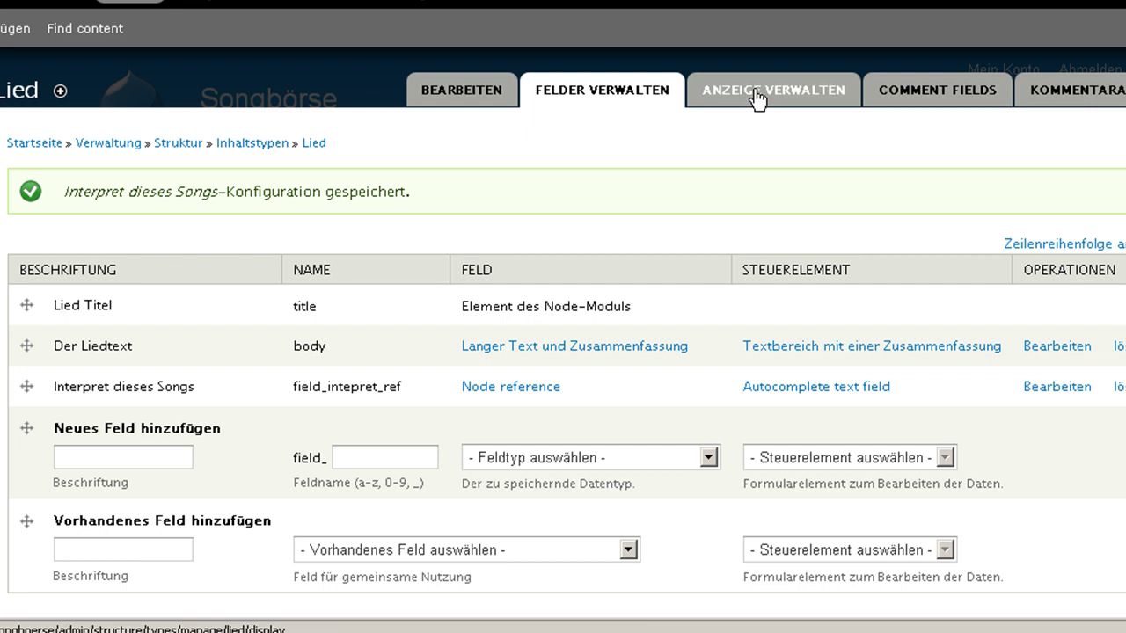
left_click_drag(24, 386, 23, 352)
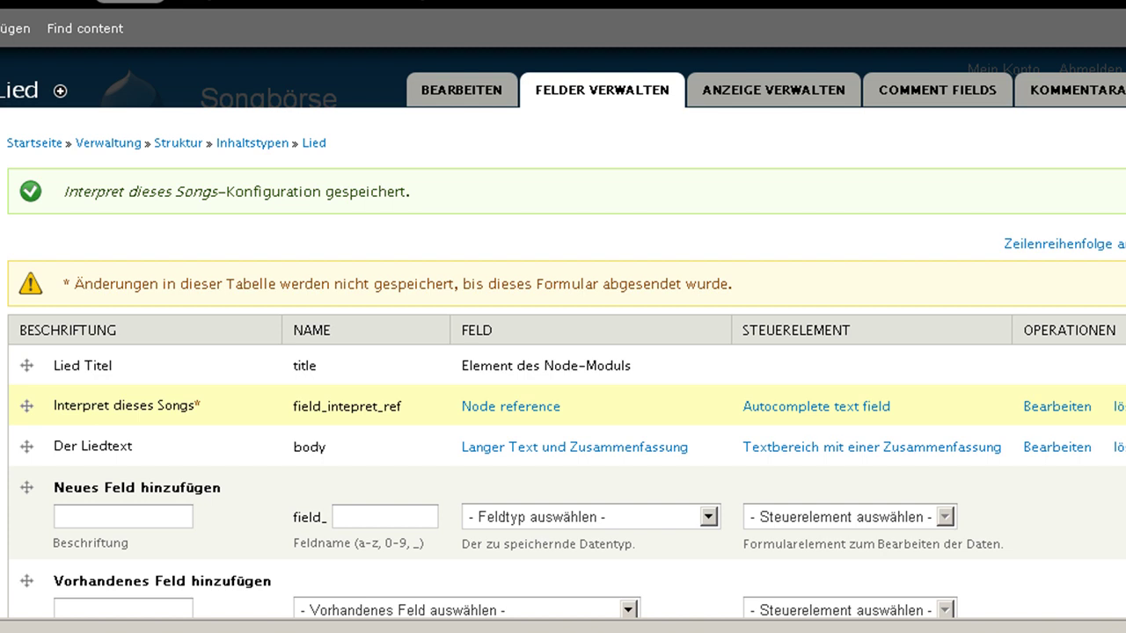
scroll(563, 352, "down", 3)
left_click(78, 543)
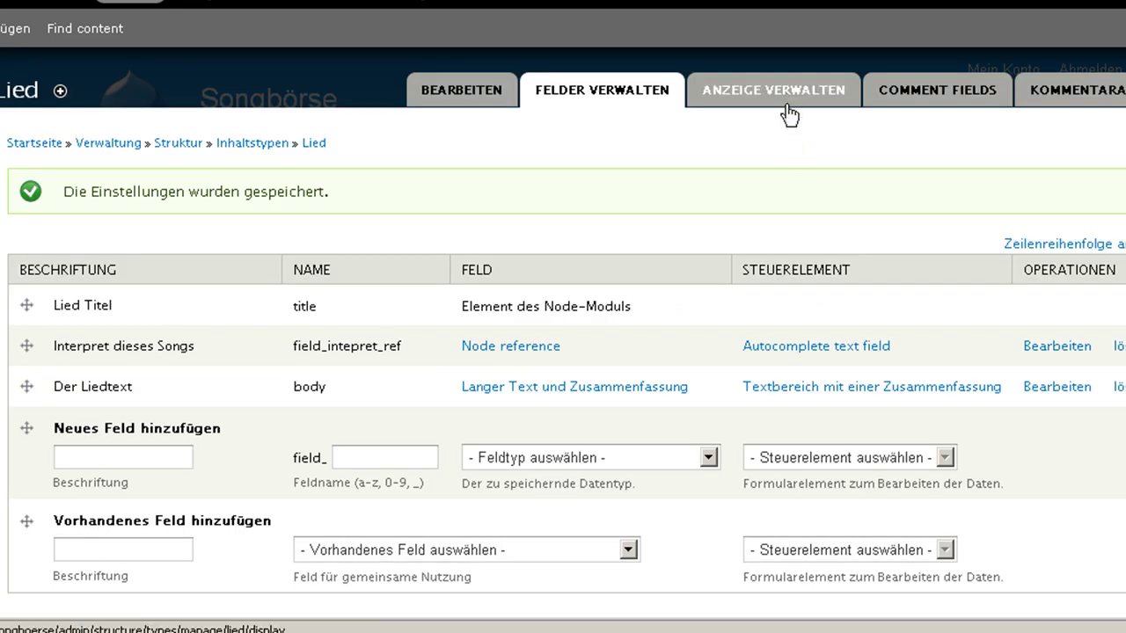
Place Interpret dieses Songs above Der Liedtext in the Lied display settings and save
left_click(789, 105)
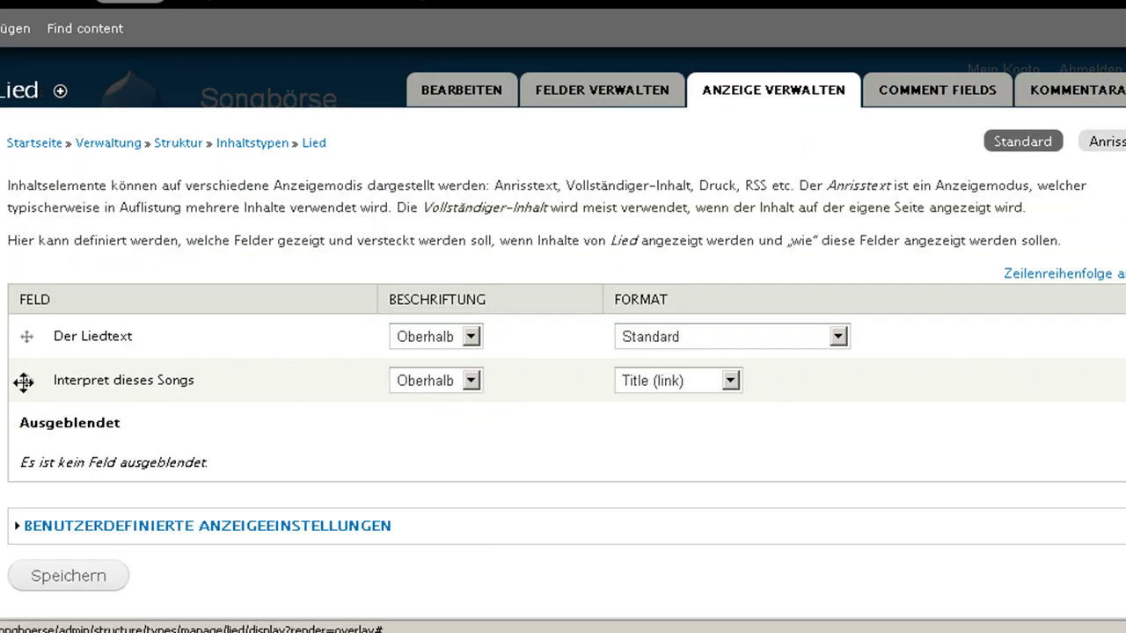
left_click_drag(23, 380, 46, 365)
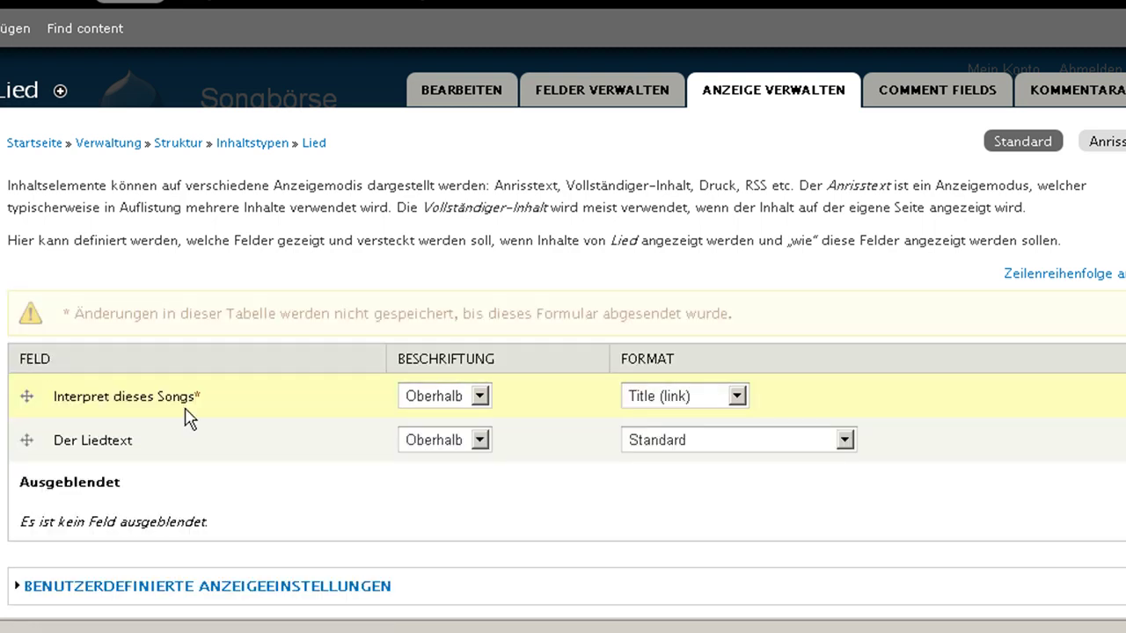
scroll(232, 478, "down", 2)
left_click(58, 547)
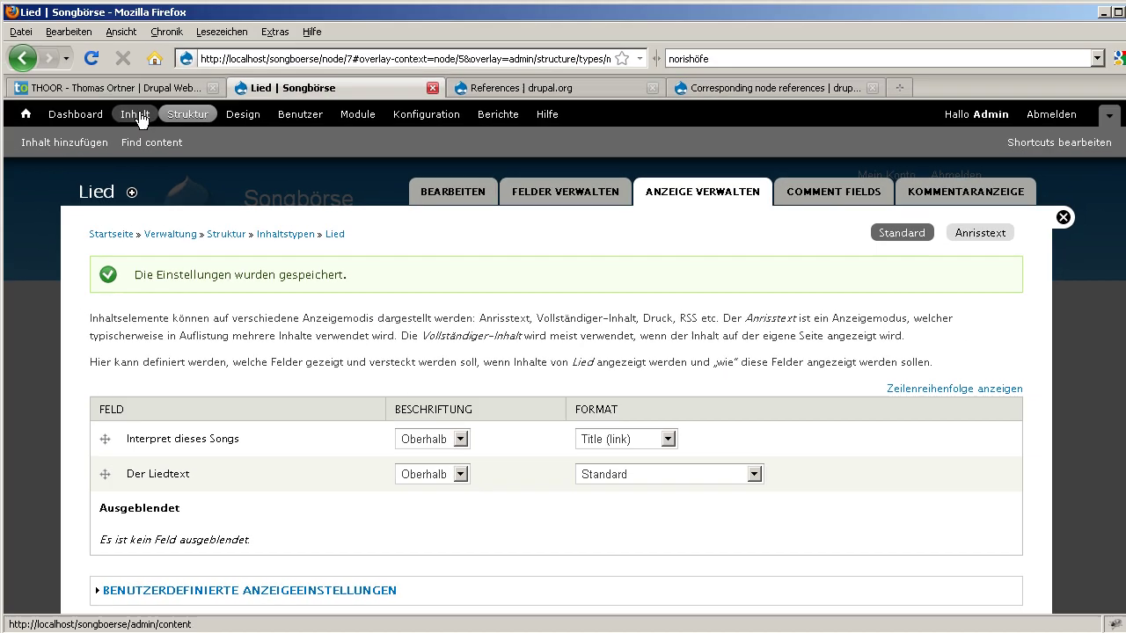
Edit the song "Out of the dark" to reference Falco as its artist and save it
left_click(136, 115)
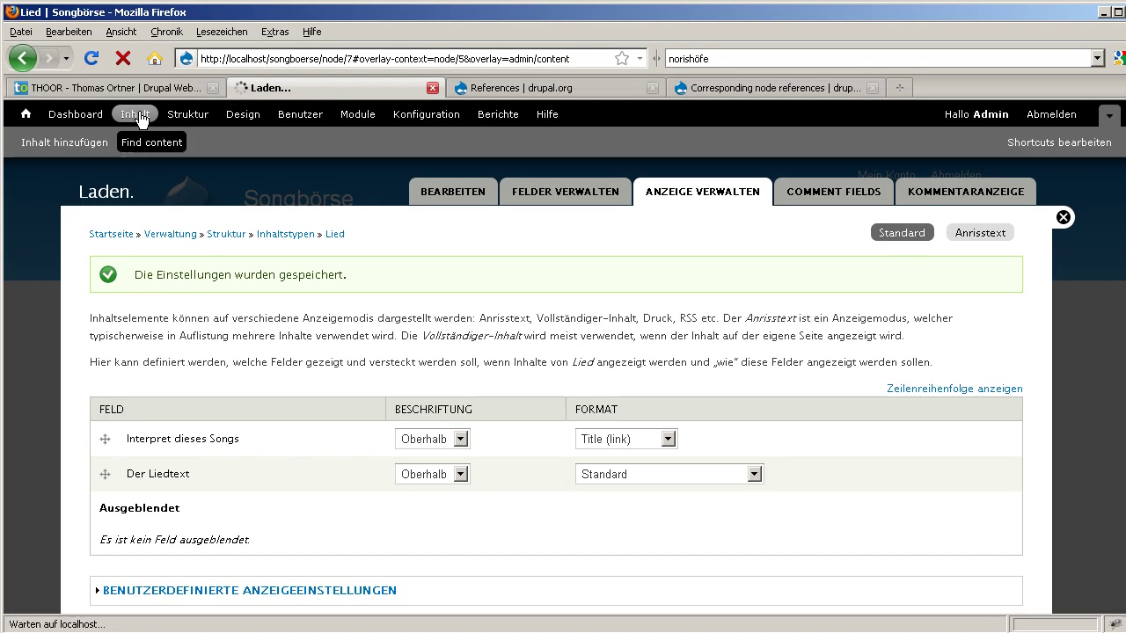
scroll(309, 413, "down", 4)
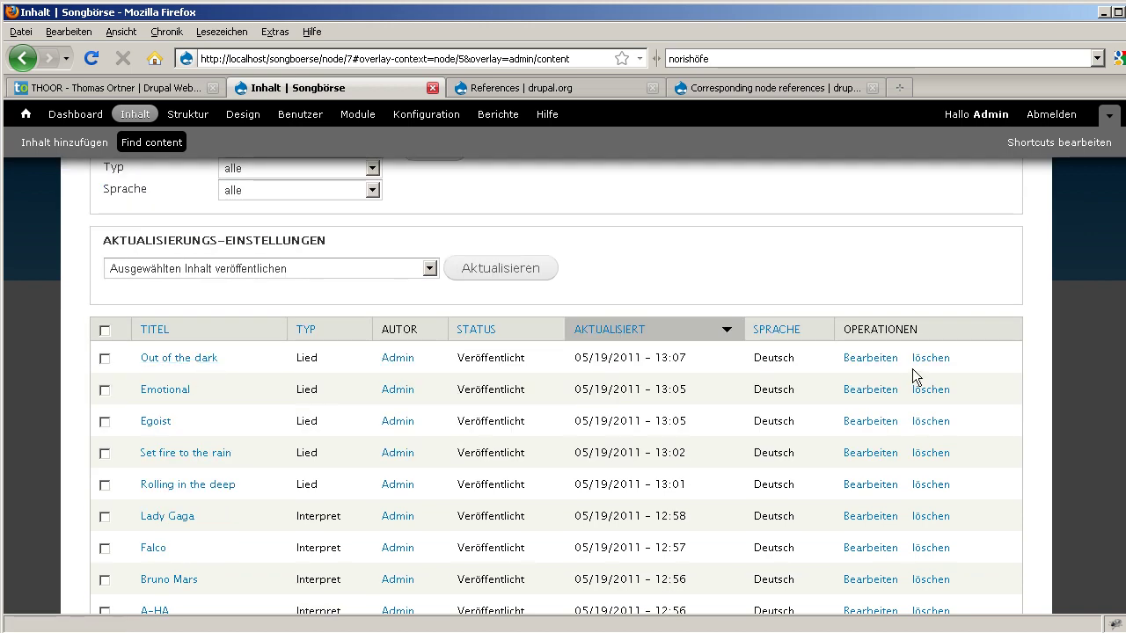
left_click(884, 361)
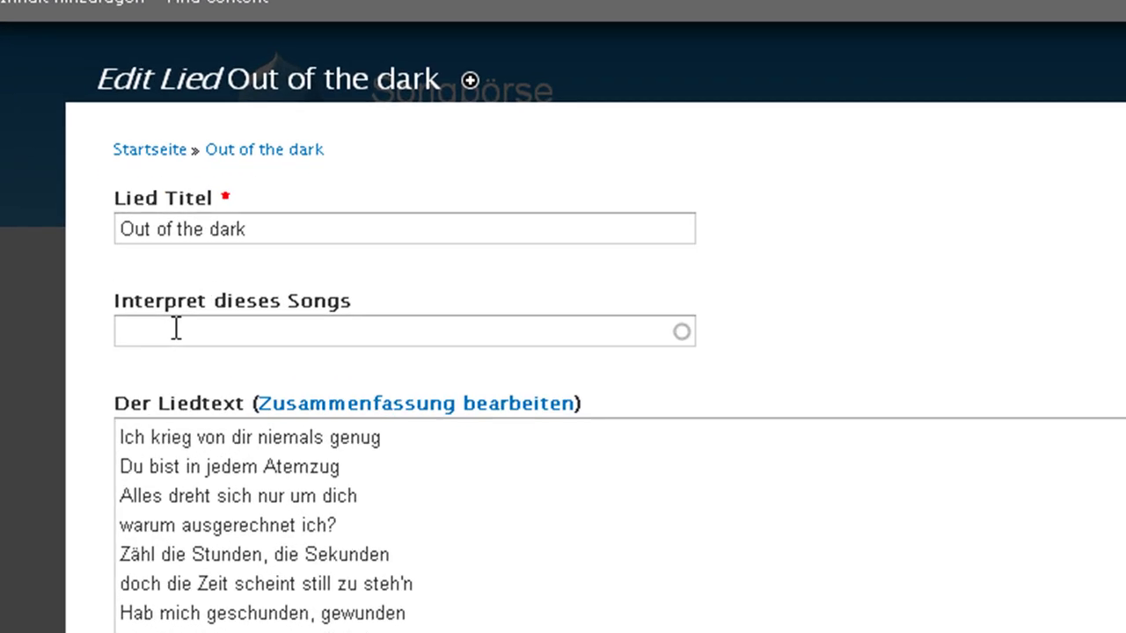
left_click(176, 329)
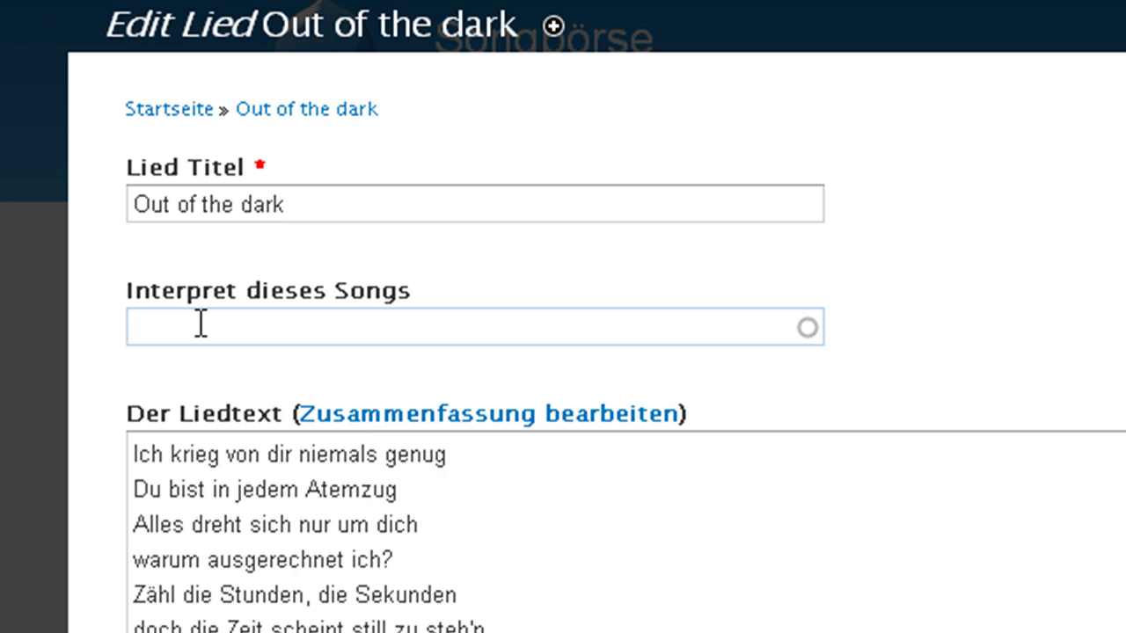
type("f")
left_click(176, 365)
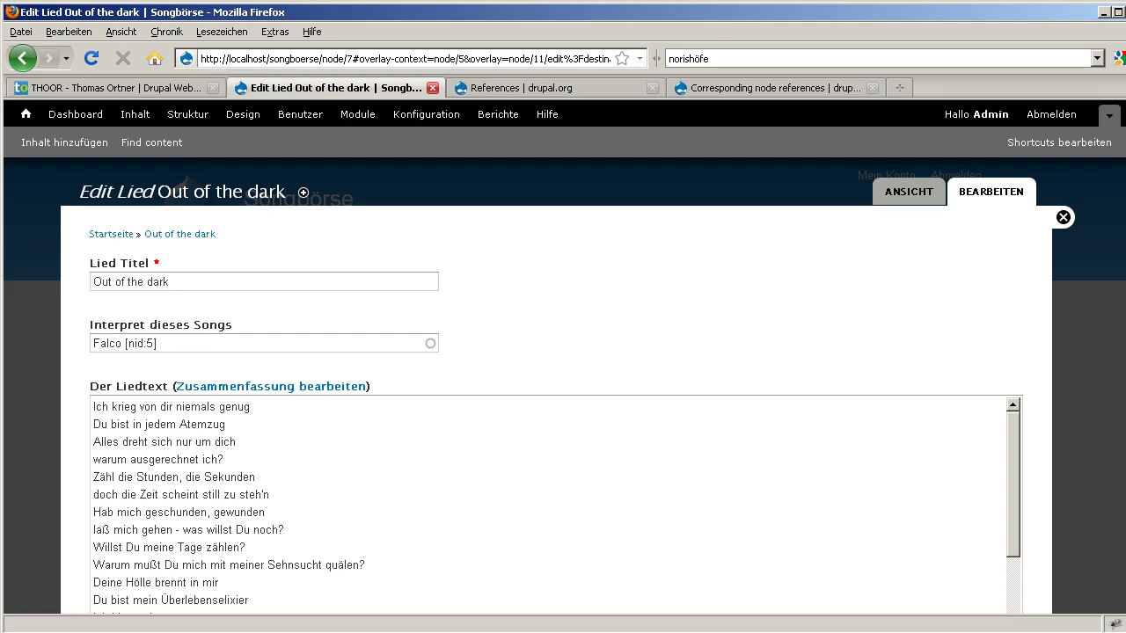
scroll(554, 352, "down", 6)
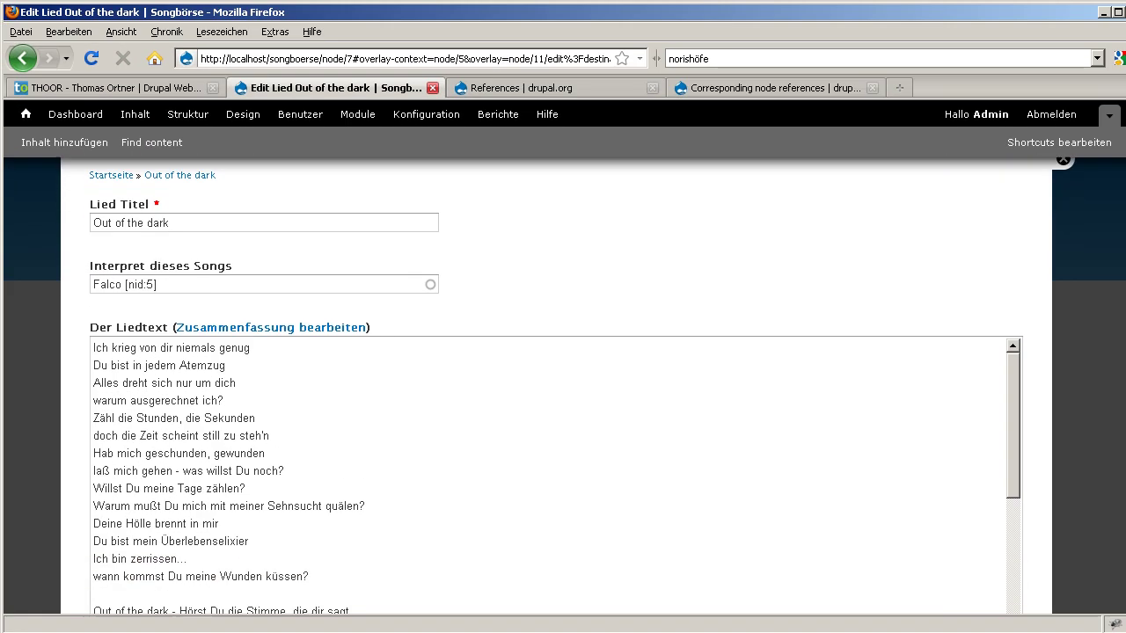
scroll(554, 352, "down", 7)
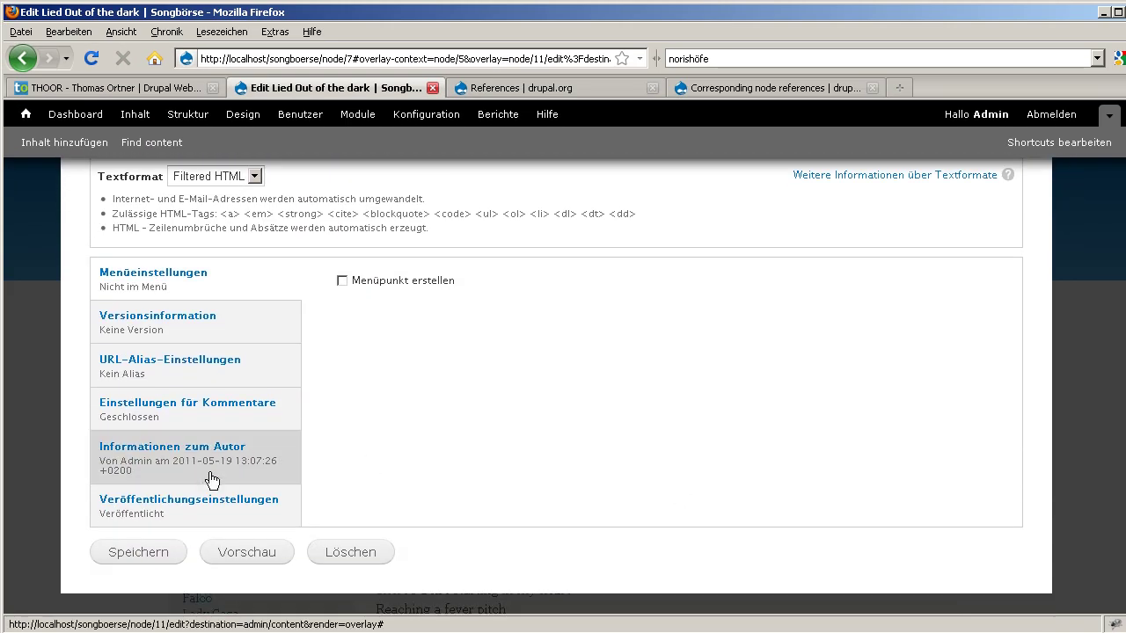
left_click(156, 554)
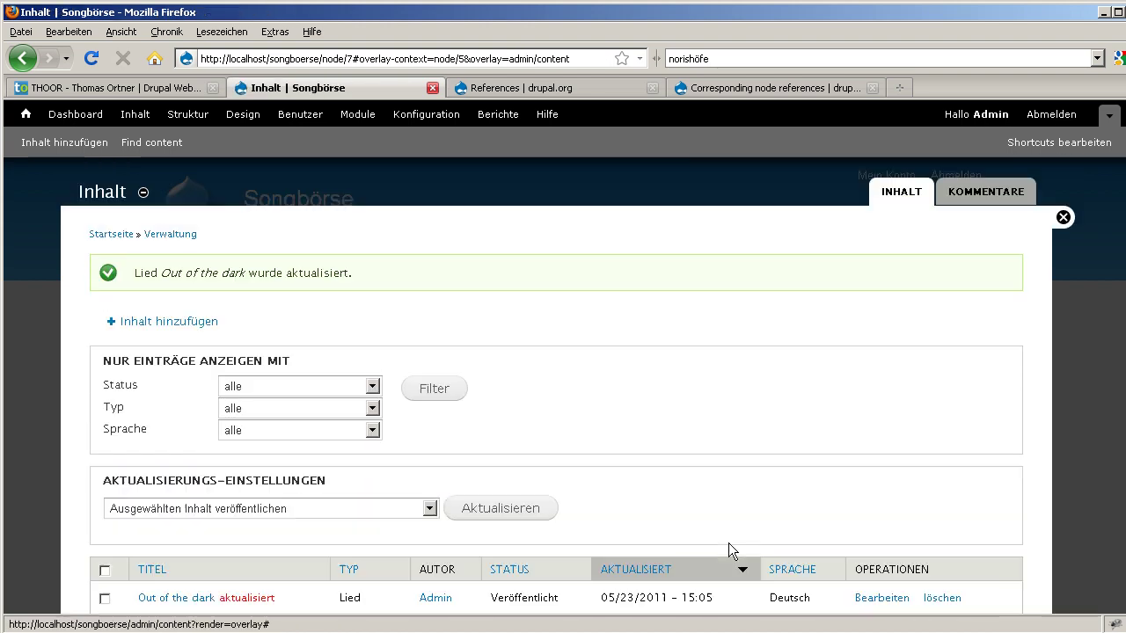
Follow the artist link on the "Out of the dark" page and examine the Falco page for a reference back to the song
left_click(173, 598)
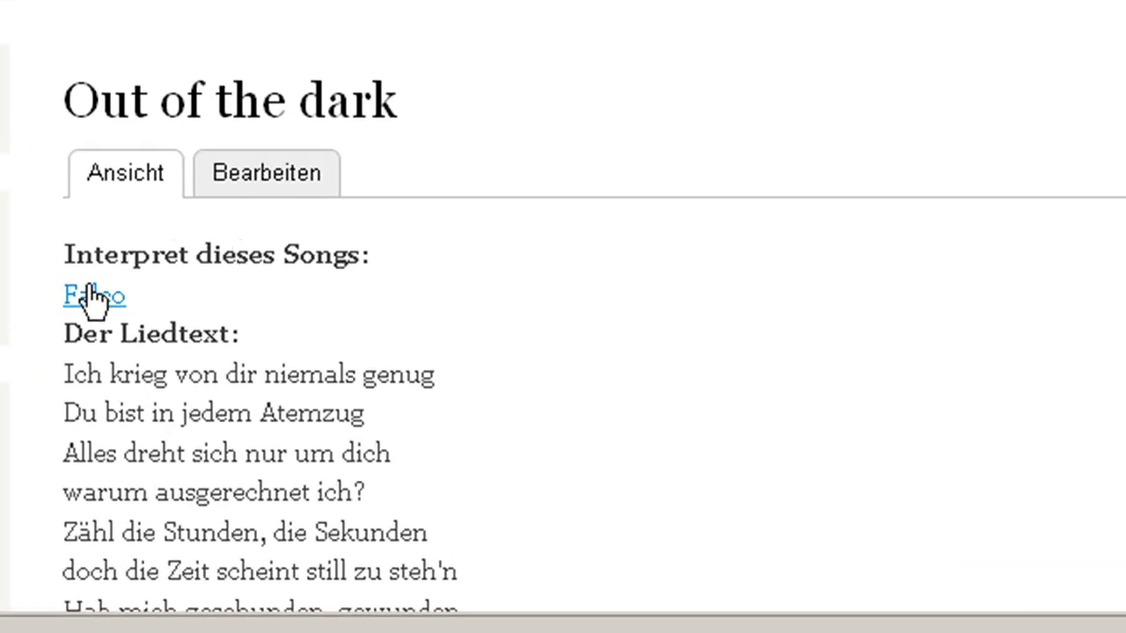
left_click(93, 297)
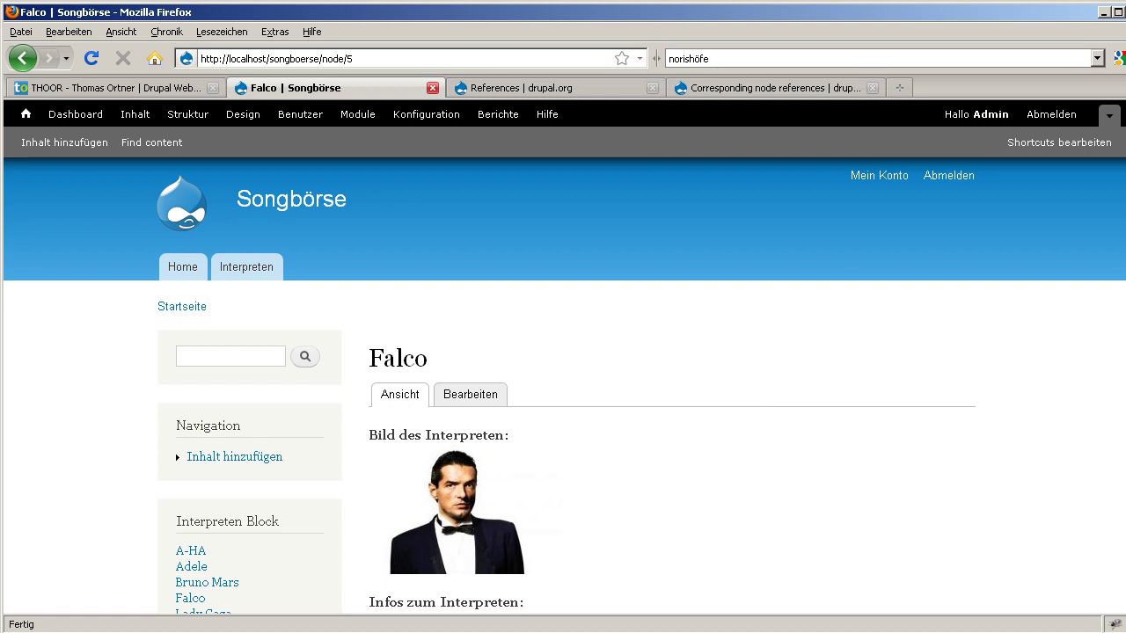
scroll(563, 387, "down", 5)
scroll(562, 387, "up", 4)
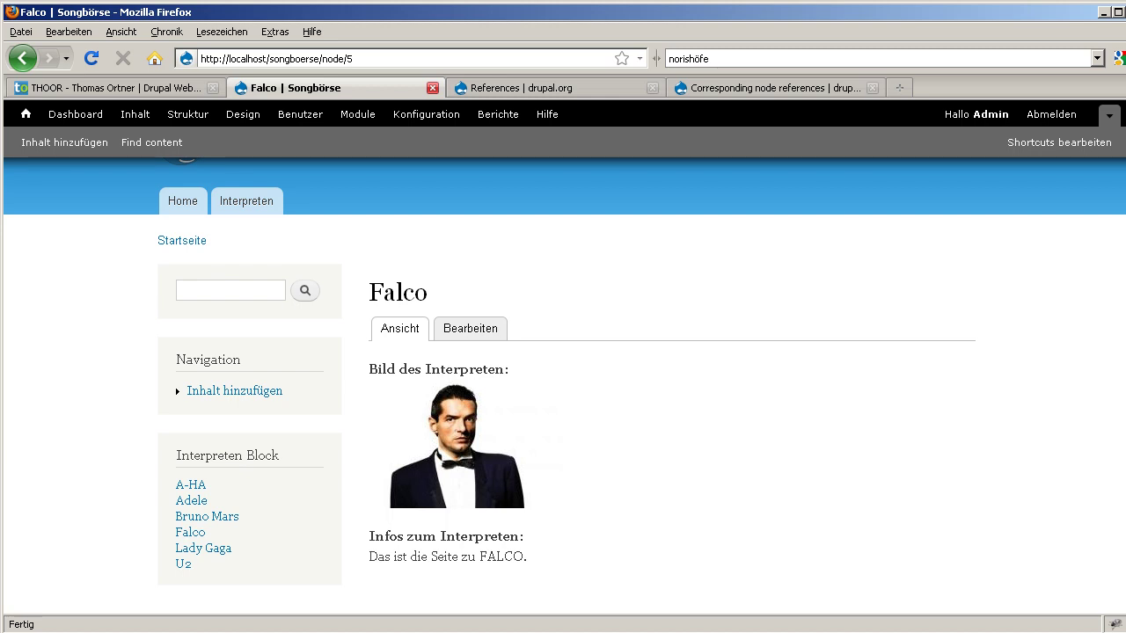
scroll(563, 370, "down", 3)
scroll(563, 370, "up", 4)
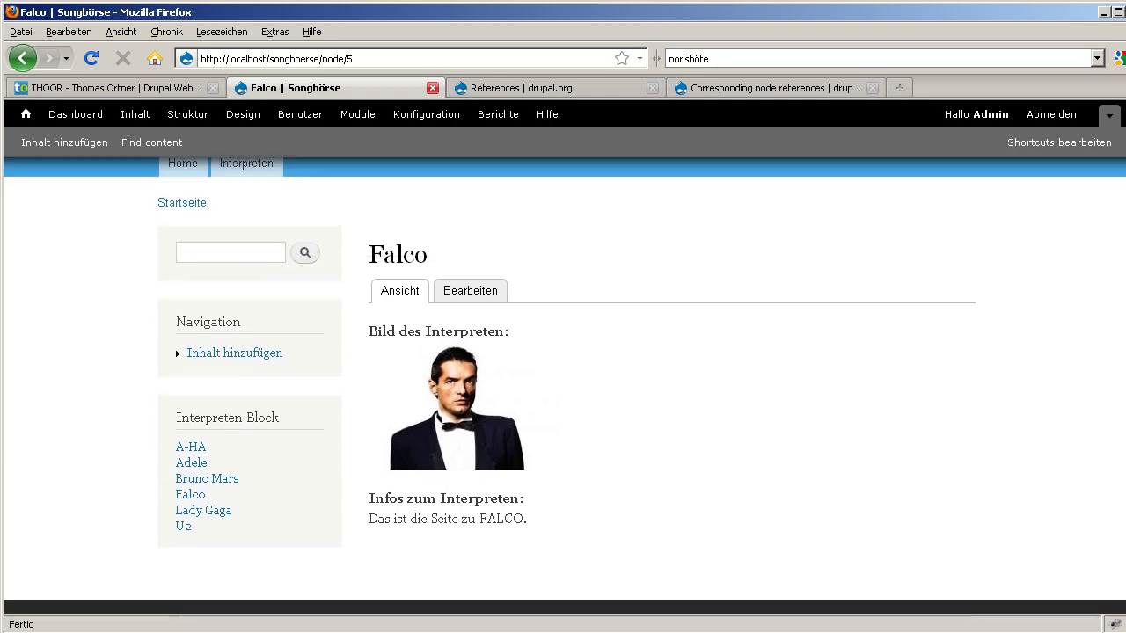
scroll(563, 375, "down", 2)
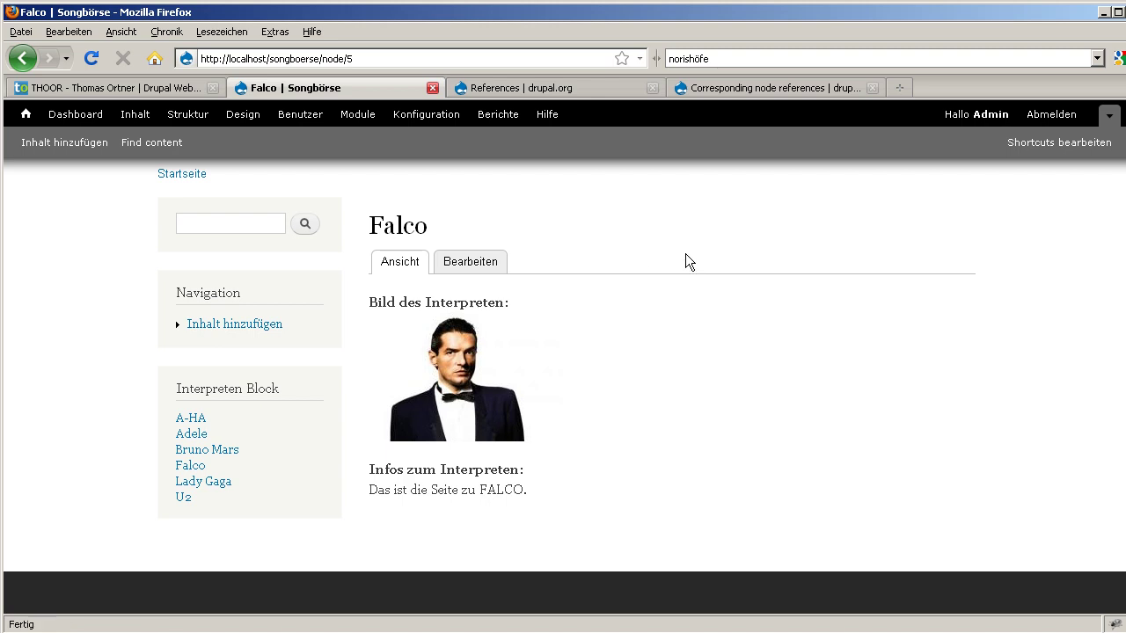
scroll(563, 352, "up", 3)
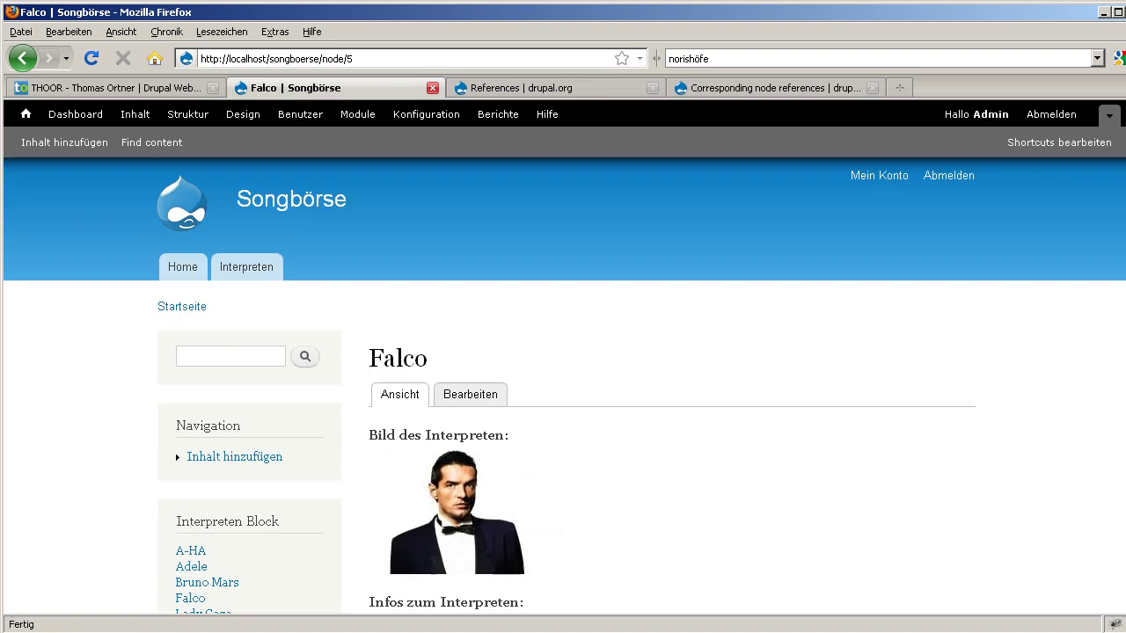